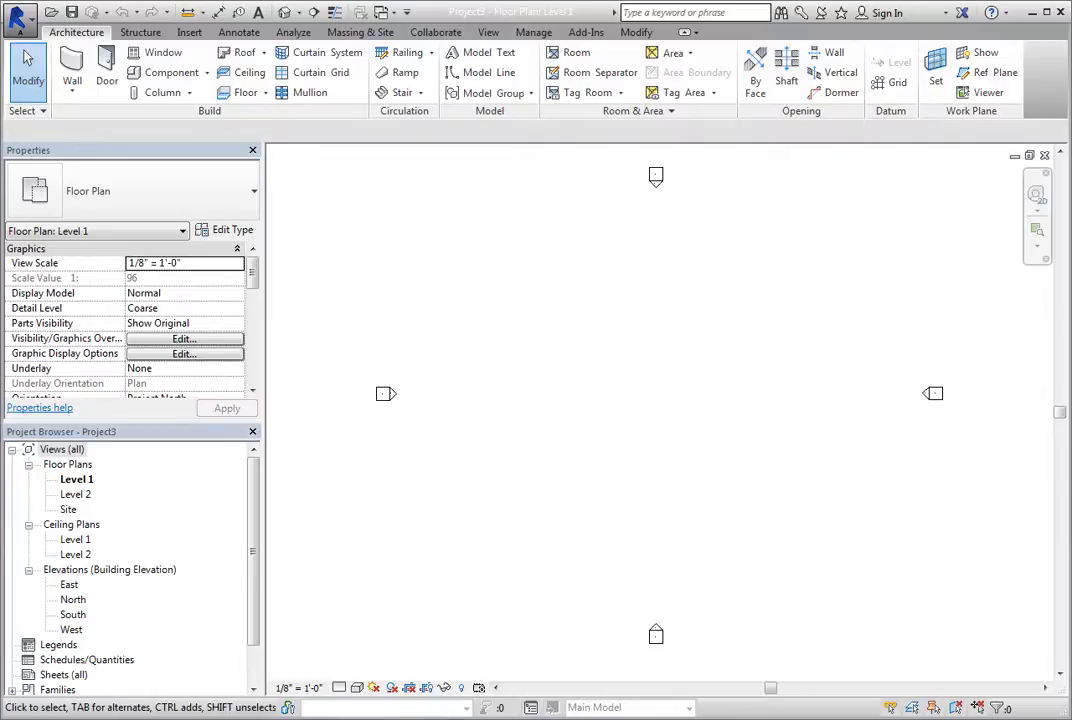
Link SitePlan.dwg into the Site floor plan with Auto - Origin to Origin positioning at Level 1 and Orient to View turned off
{"action": "double_click", "coordinate": [69, 510]}
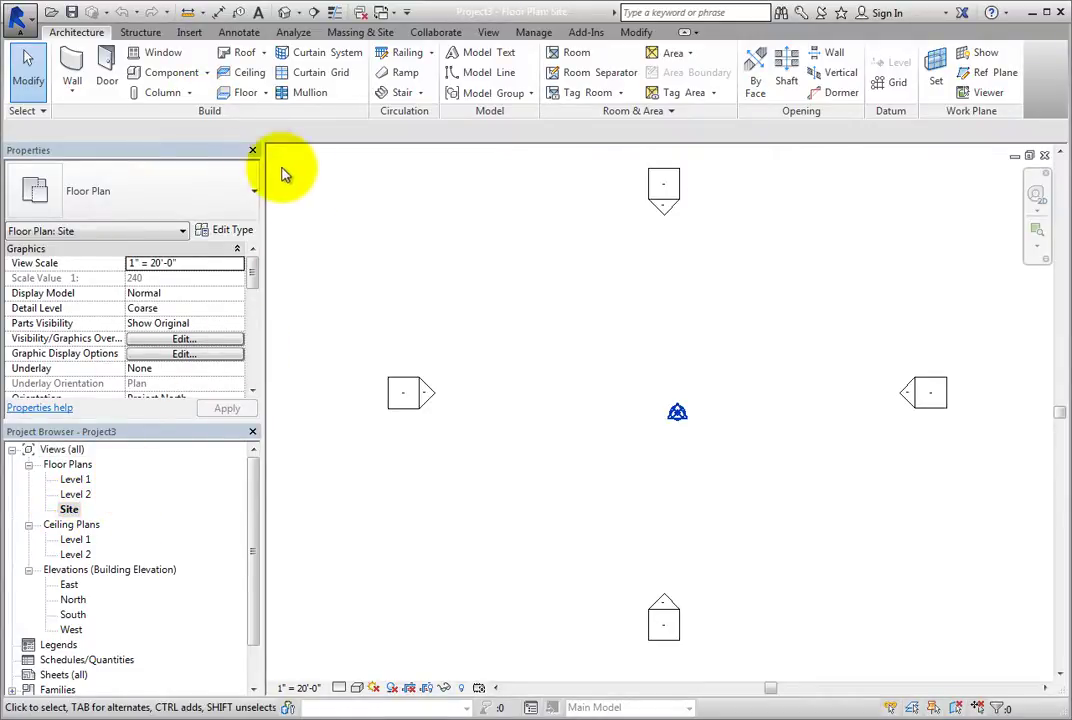
{"action": "left_click", "coordinate": [190, 32]}
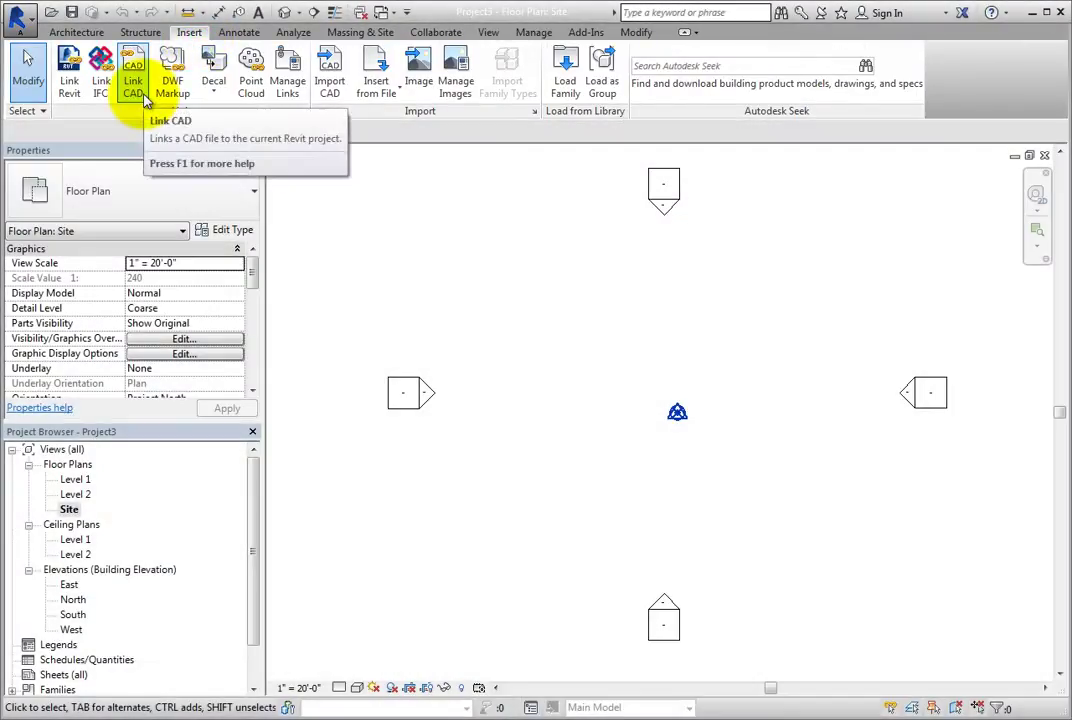
{"action": "left_click", "coordinate": [142, 91]}
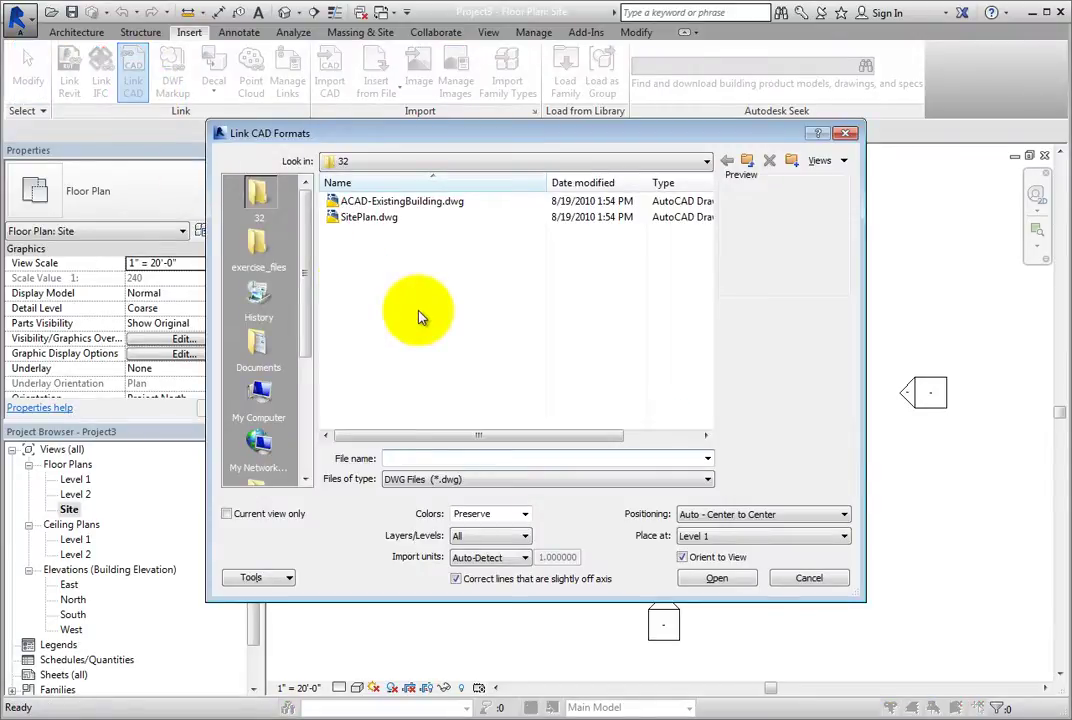
{"action": "left_click", "coordinate": [372, 218]}
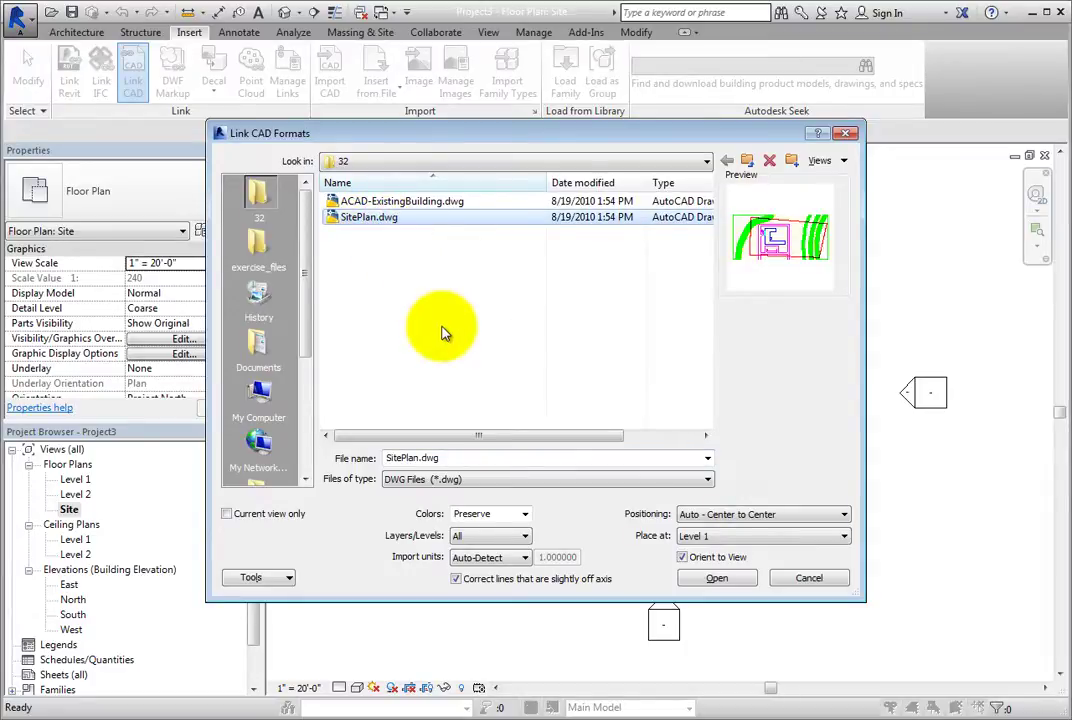
{"action": "left_click", "coordinate": [845, 514]}
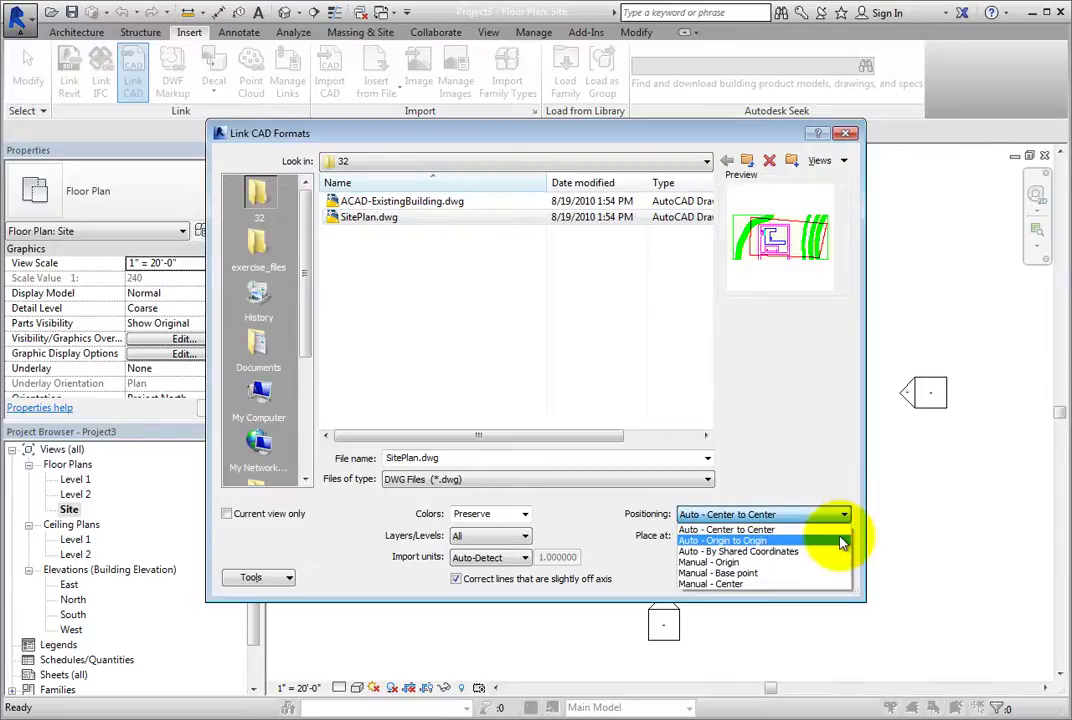
{"action": "left_click", "coordinate": [842, 541]}
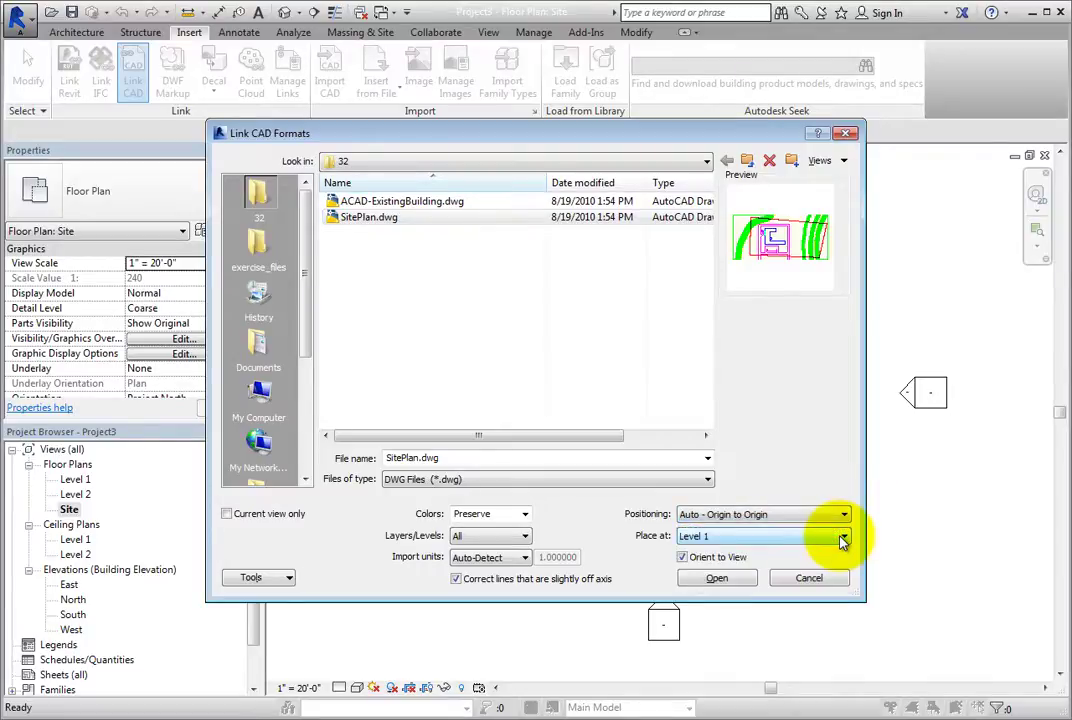
{"action": "left_click", "coordinate": [681, 558]}
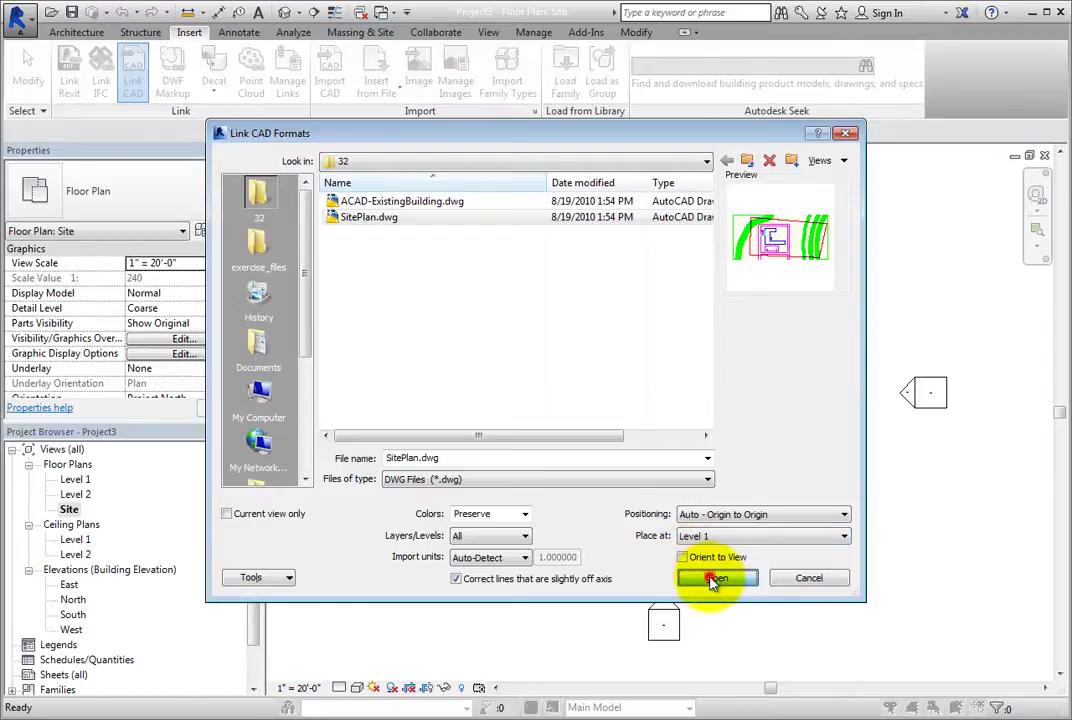
{"action": "left_click", "coordinate": [713, 579]}
{"action": "right_click", "coordinate": [344, 582]}
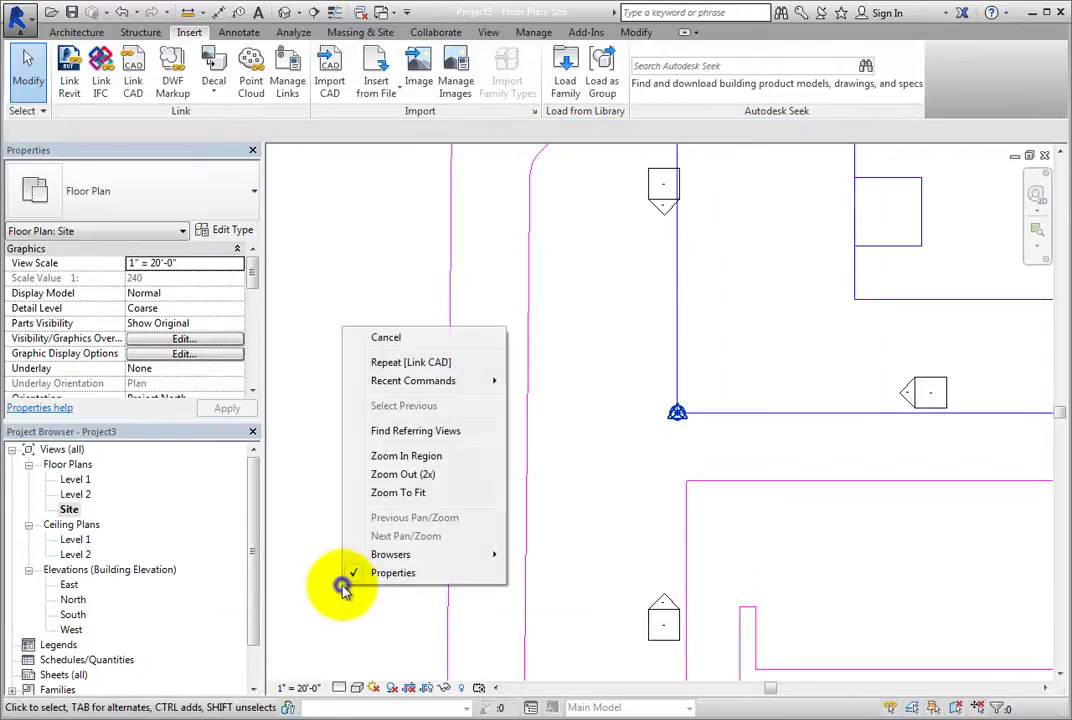
{"action": "left_click", "coordinate": [433, 496]}
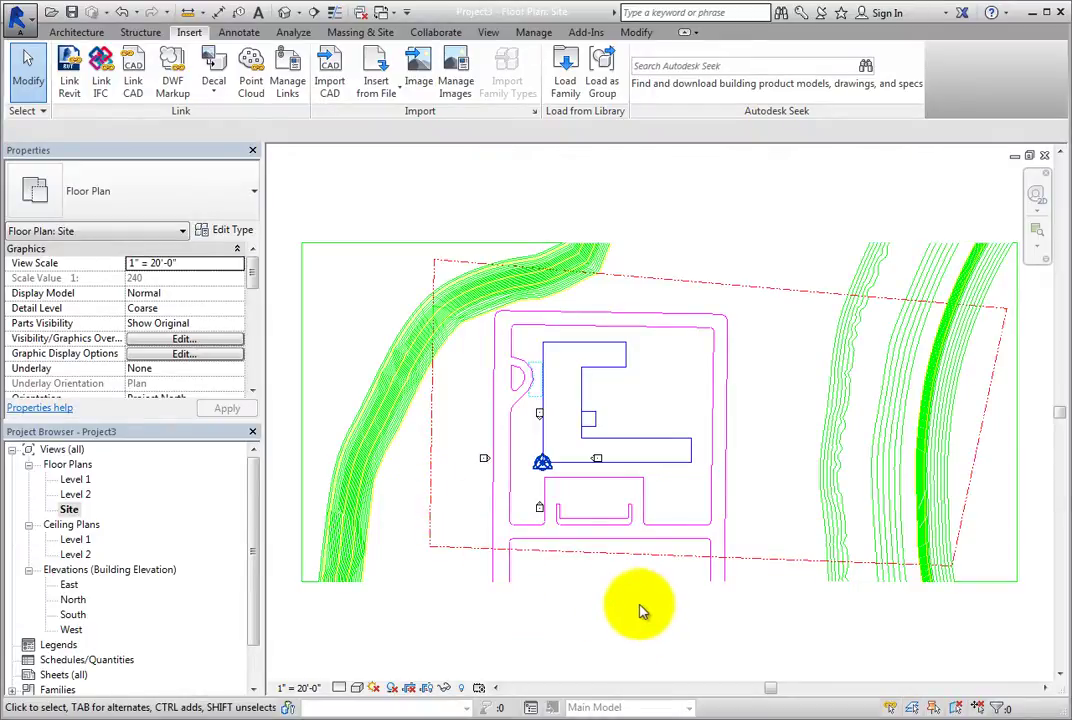
{"action": "left_click", "coordinate": [637, 558]}
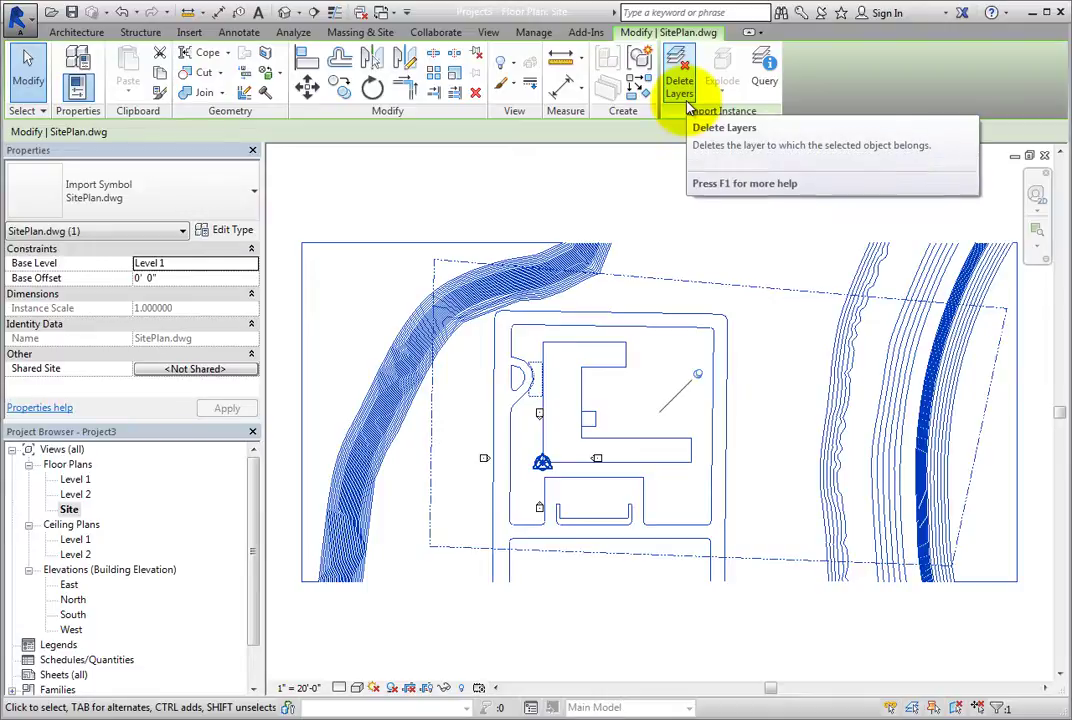
{"action": "left_click", "coordinate": [688, 104]}
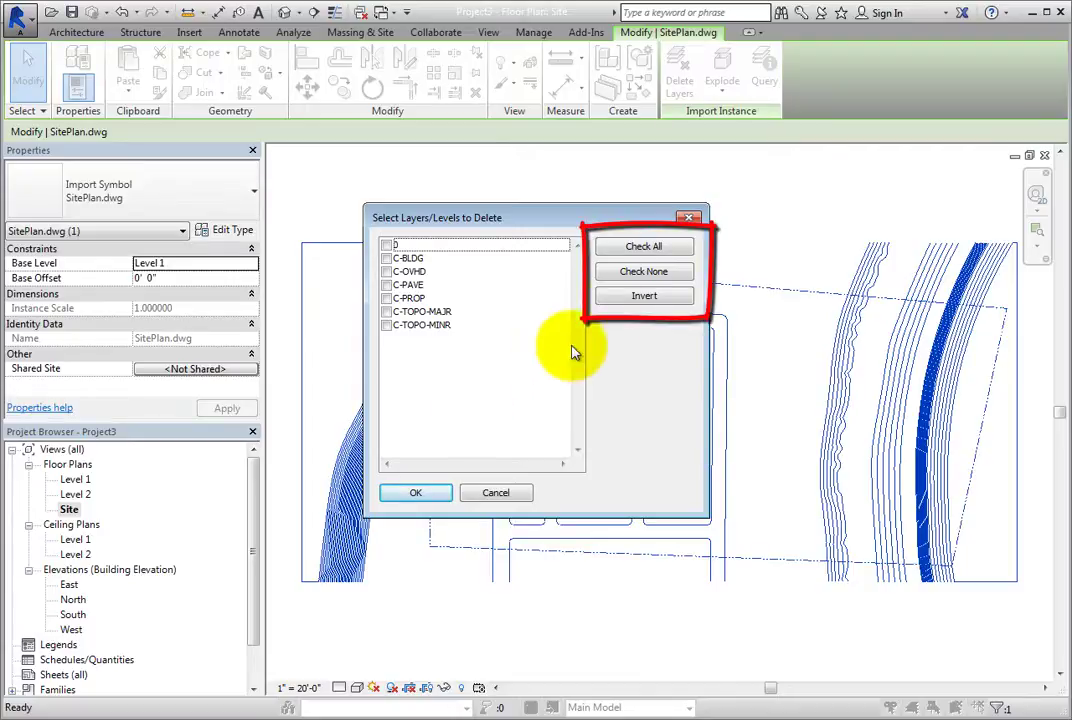
{"action": "left_click", "coordinate": [659, 252]}
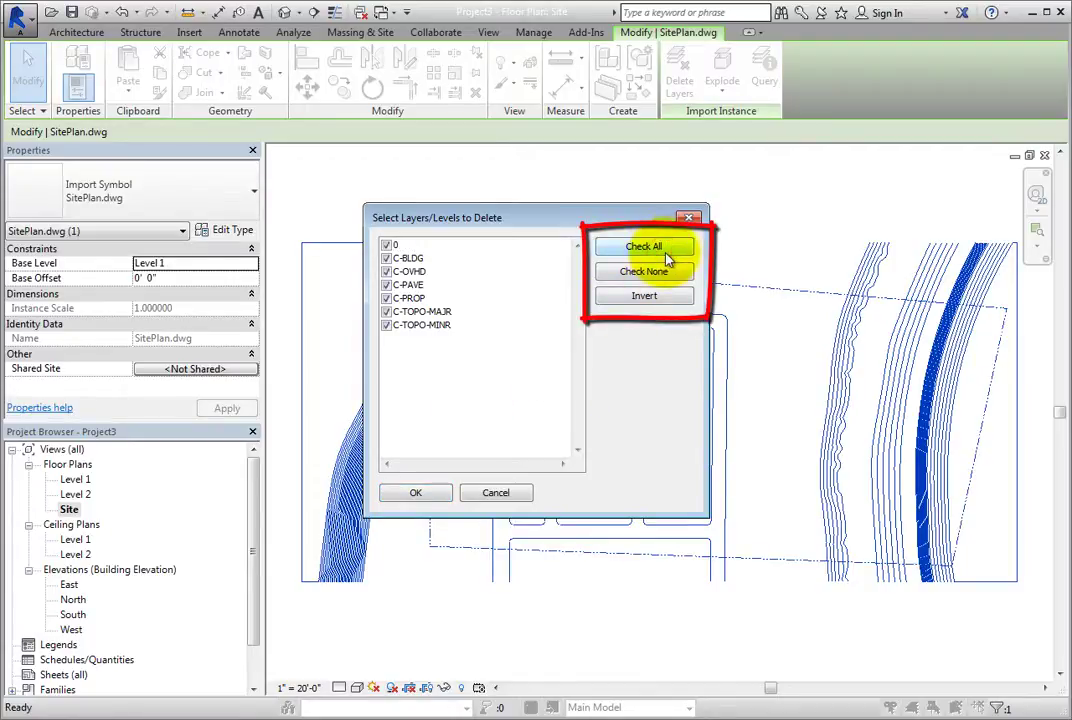
{"action": "left_click", "coordinate": [672, 274]}
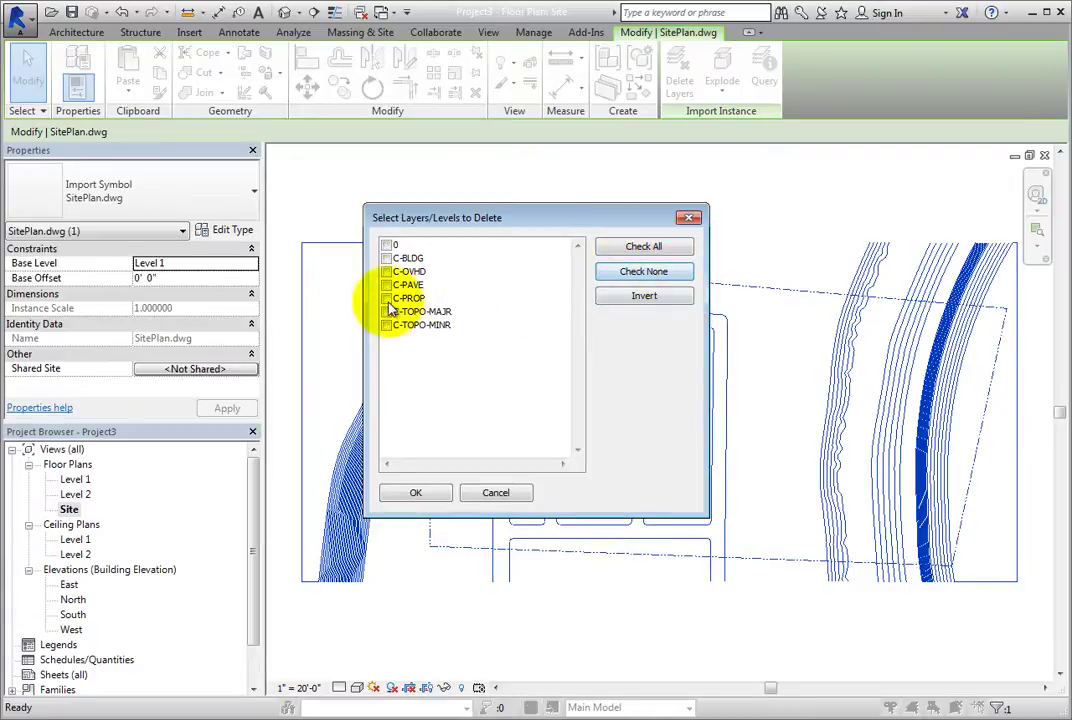
{"action": "left_click", "coordinate": [388, 298]}
{"action": "left_click", "coordinate": [387, 285]}
{"action": "left_click", "coordinate": [644, 296]}
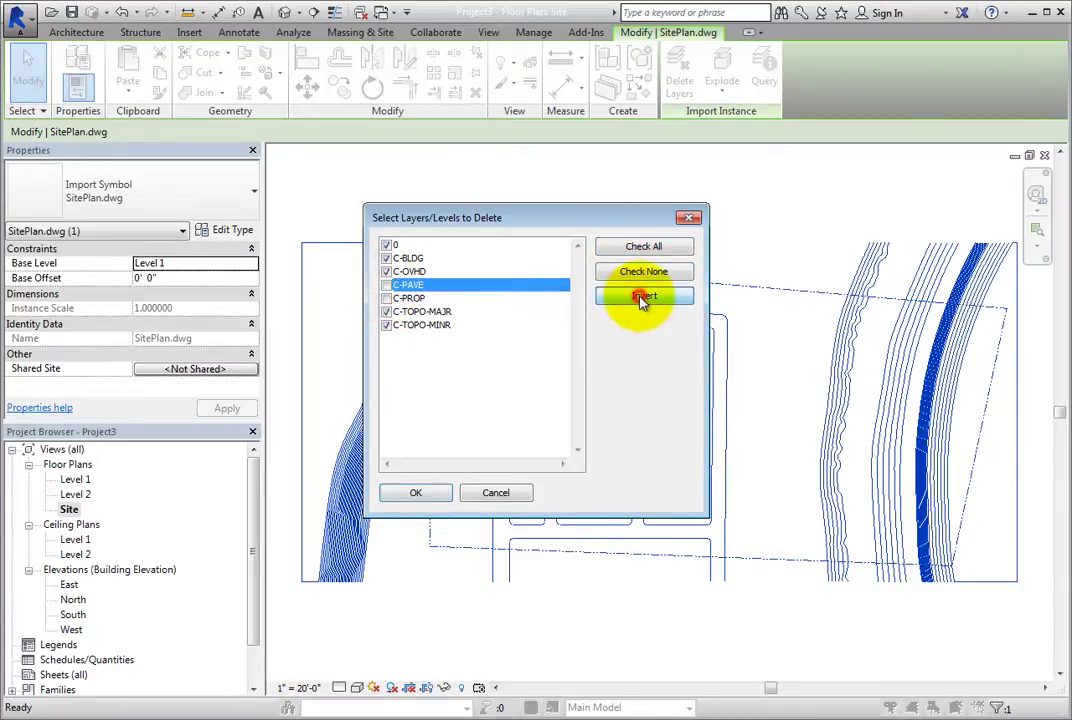
{"action": "left_click", "coordinate": [665, 272]}
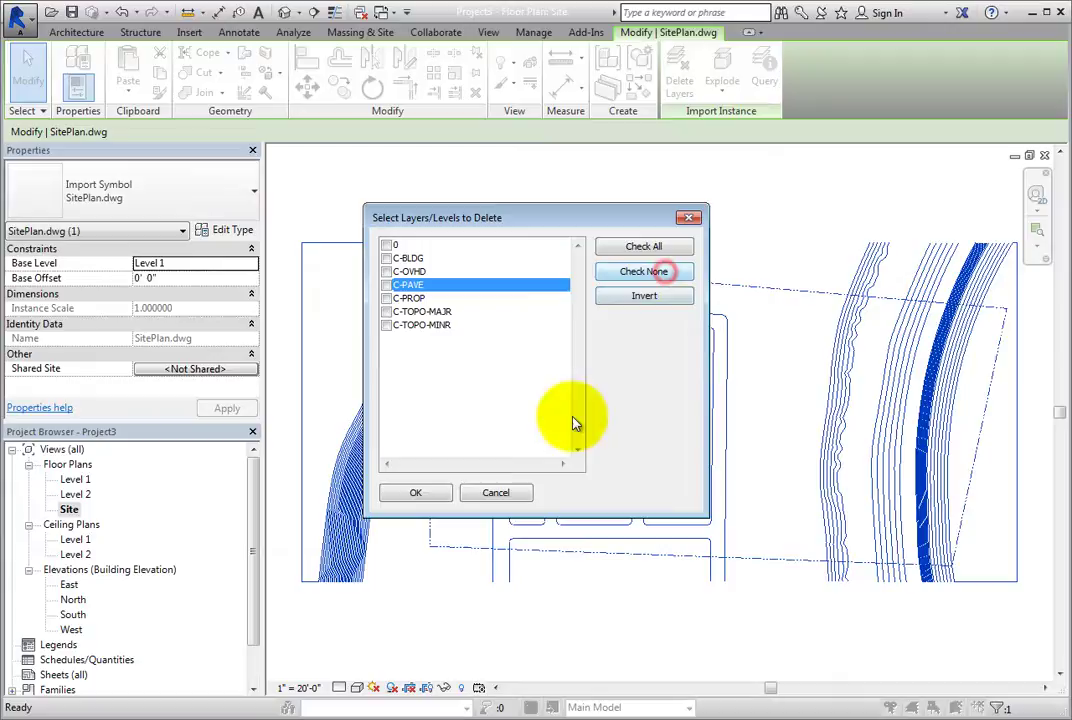
{"action": "left_click", "coordinate": [516, 497]}
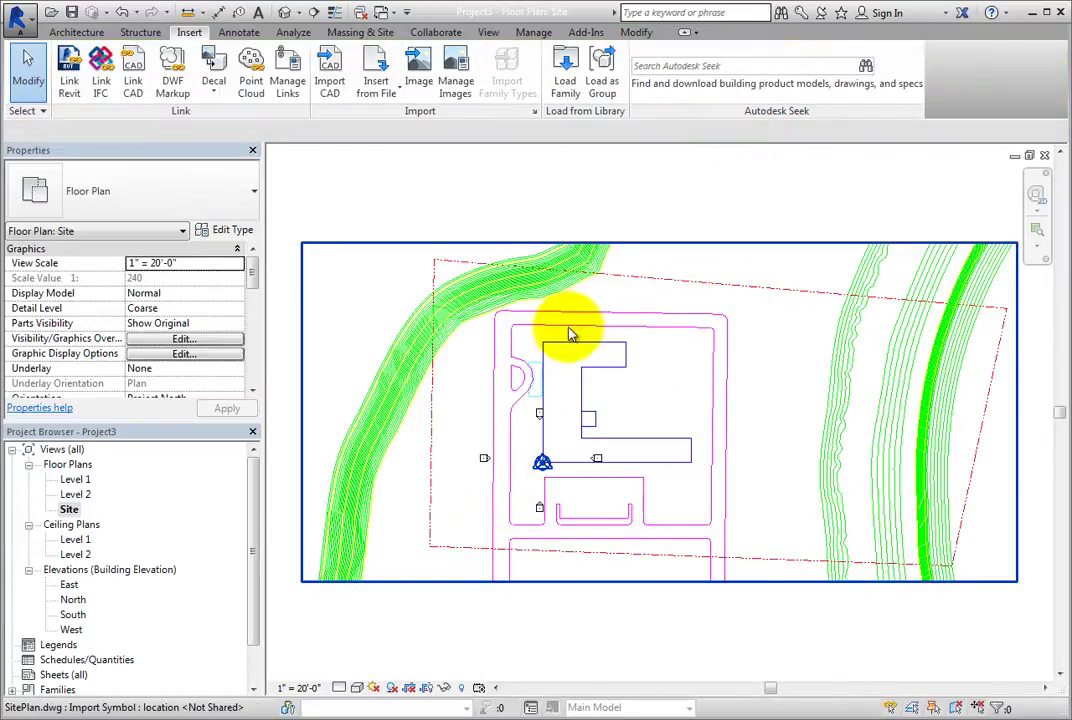
Query the red dashed boundary line in the linked SitePlan.dwg to examine its type, block name and layer
{"action": "left_click", "coordinate": [573, 324]}
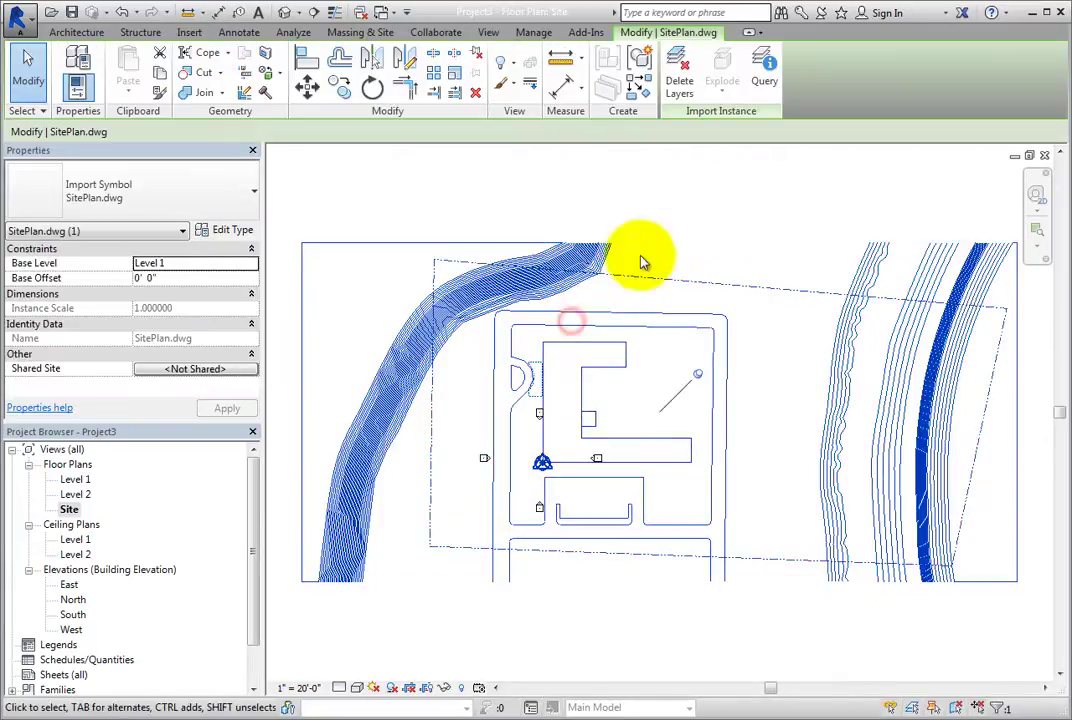
{"action": "left_click", "coordinate": [763, 90]}
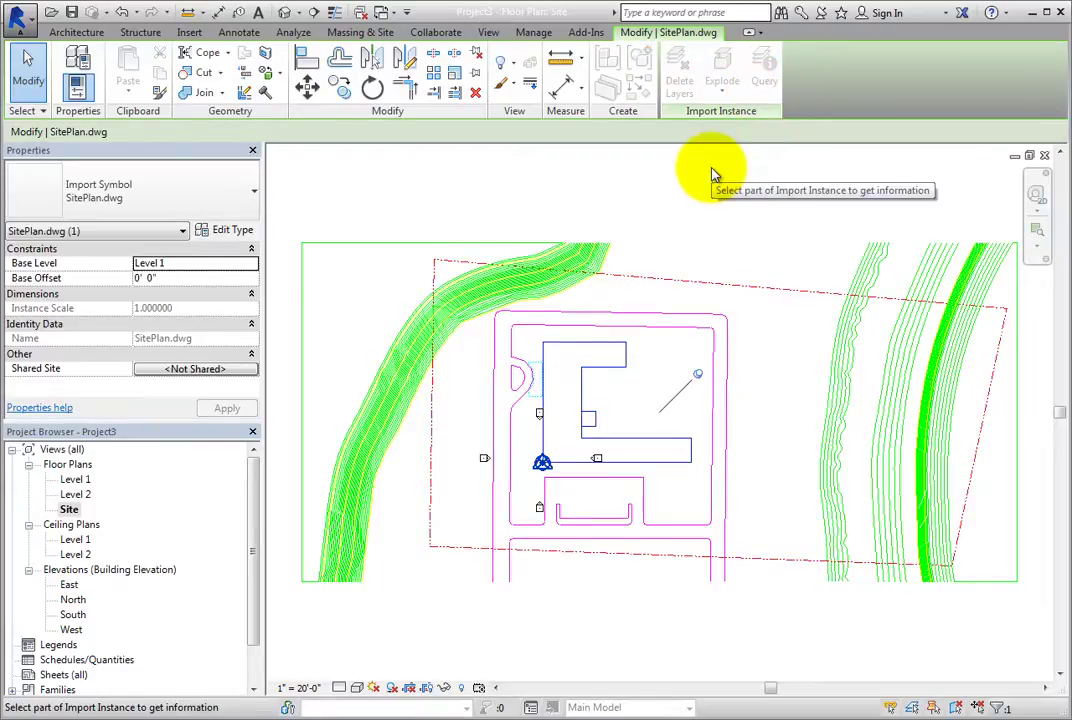
{"action": "left_click", "coordinate": [676, 286]}
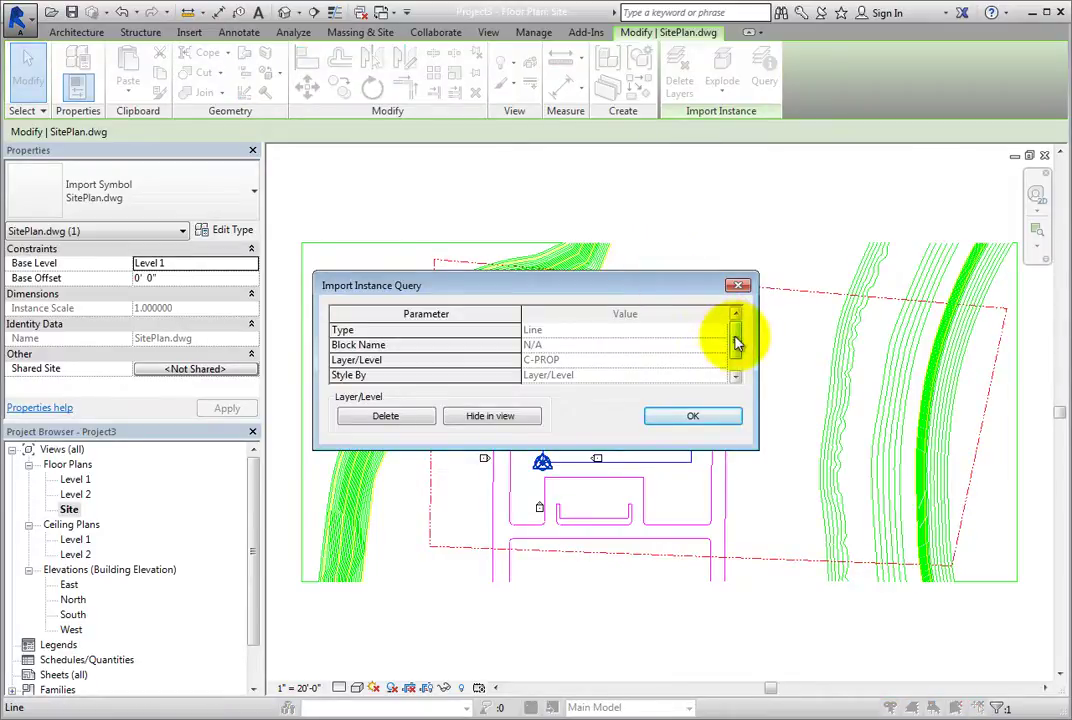
{"action": "mouse_move", "coordinate": [736, 343]}
{"action": "left_mouse_down"}
{"action": "mouse_move", "coordinate": [737, 354]}
{"action": "mouse_move", "coordinate": [739, 335]}
{"action": "mouse_move", "coordinate": [738, 344]}
{"action": "left_mouse_up"}
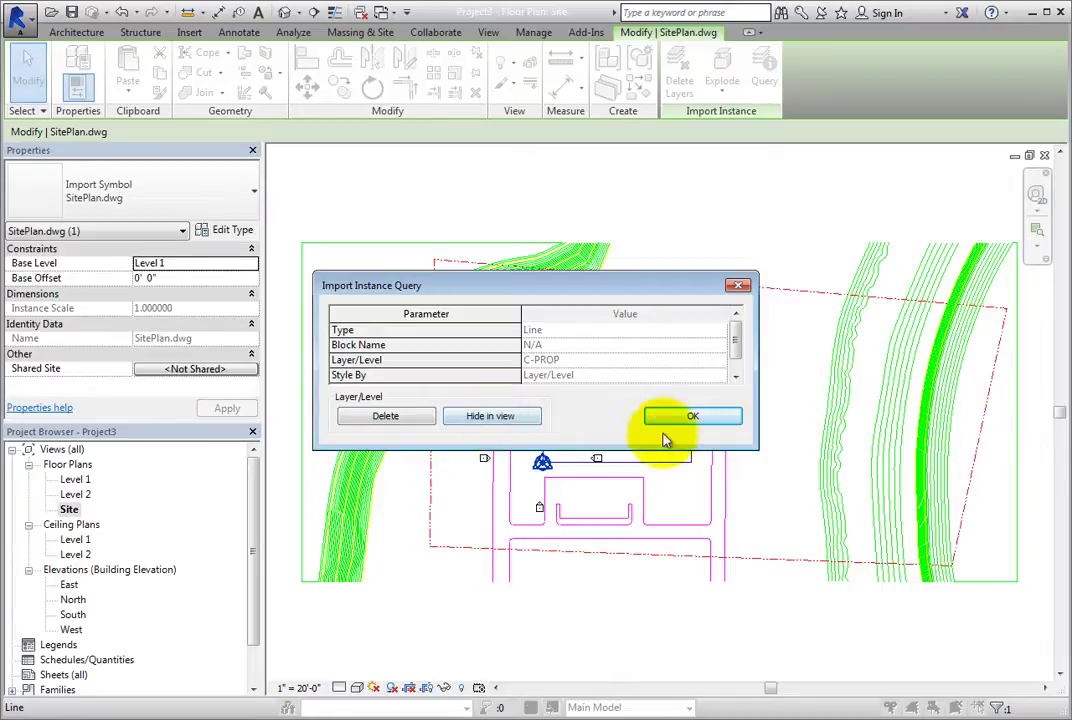
{"action": "left_click", "coordinate": [693, 422]}
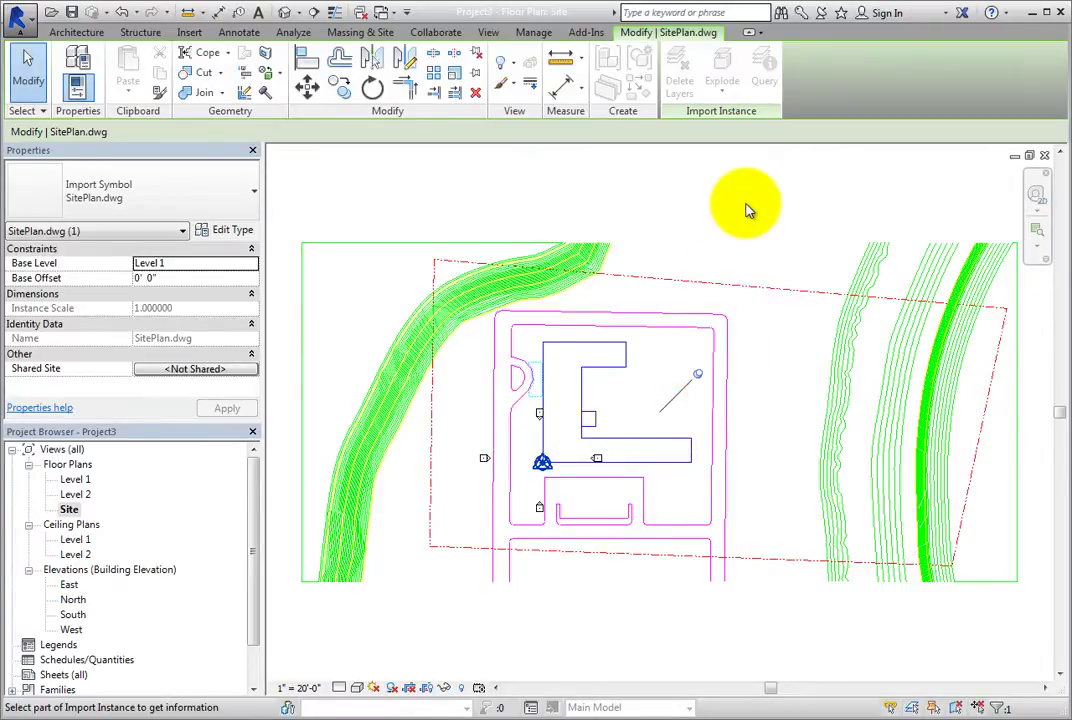
Examine the site plan link's base level and base offset, plus its type properties for import units and scale factor
{"action": "left_click", "coordinate": [210, 263]}
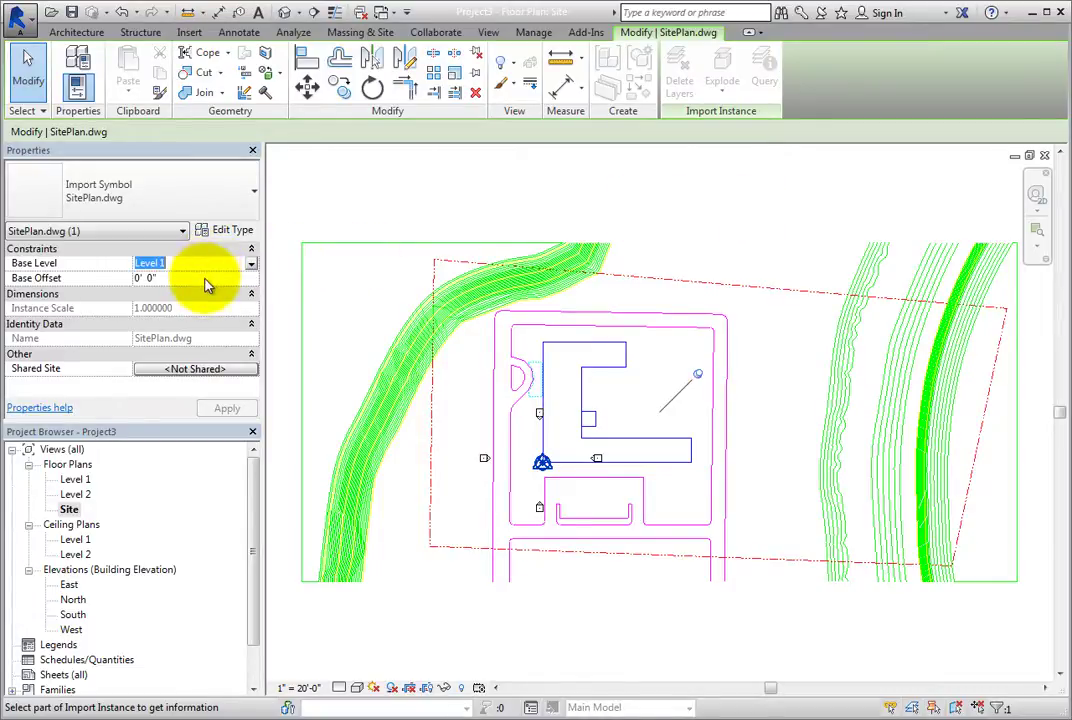
{"action": "left_click", "coordinate": [203, 278]}
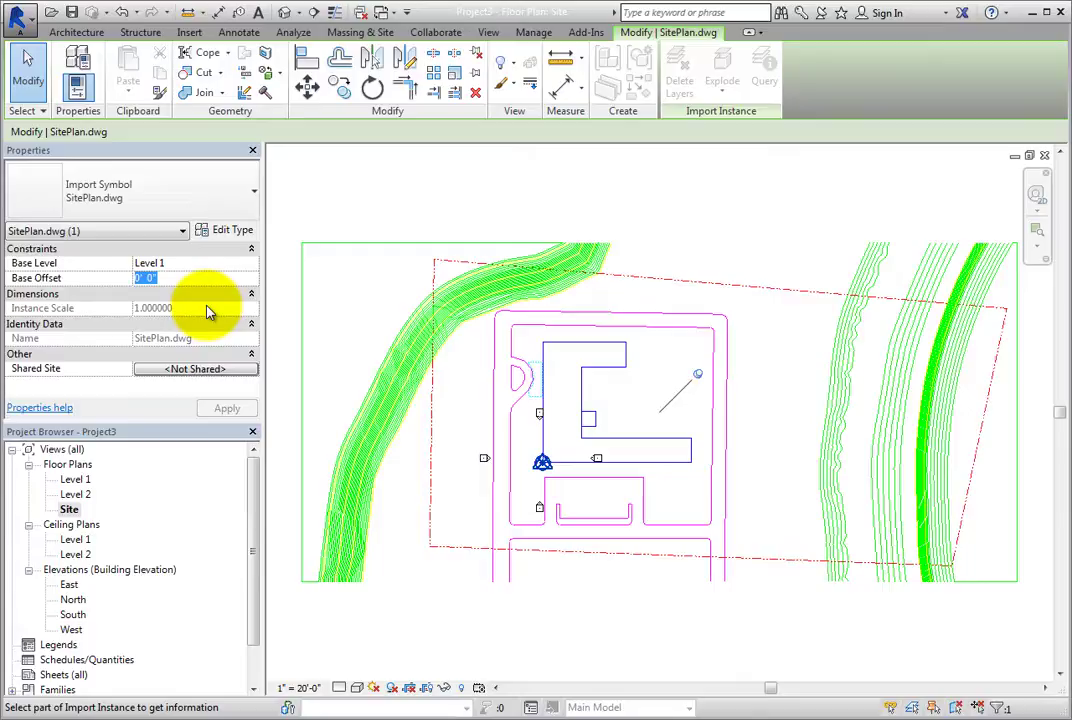
{"action": "left_click", "coordinate": [232, 231]}
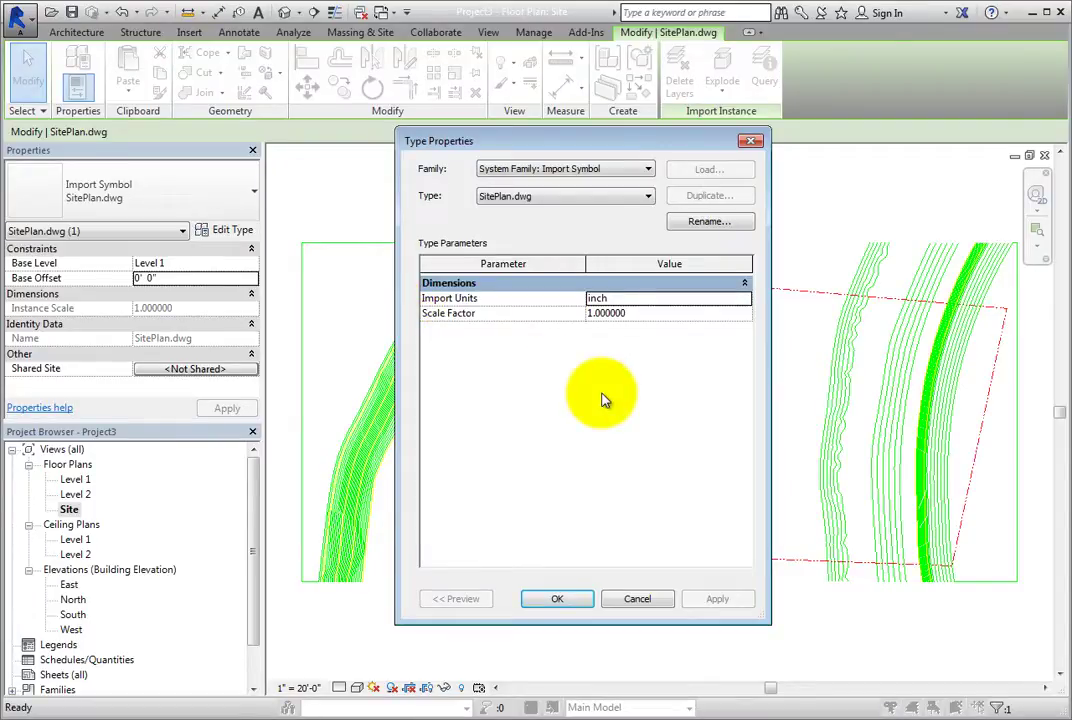
{"action": "left_click", "coordinate": [630, 598]}
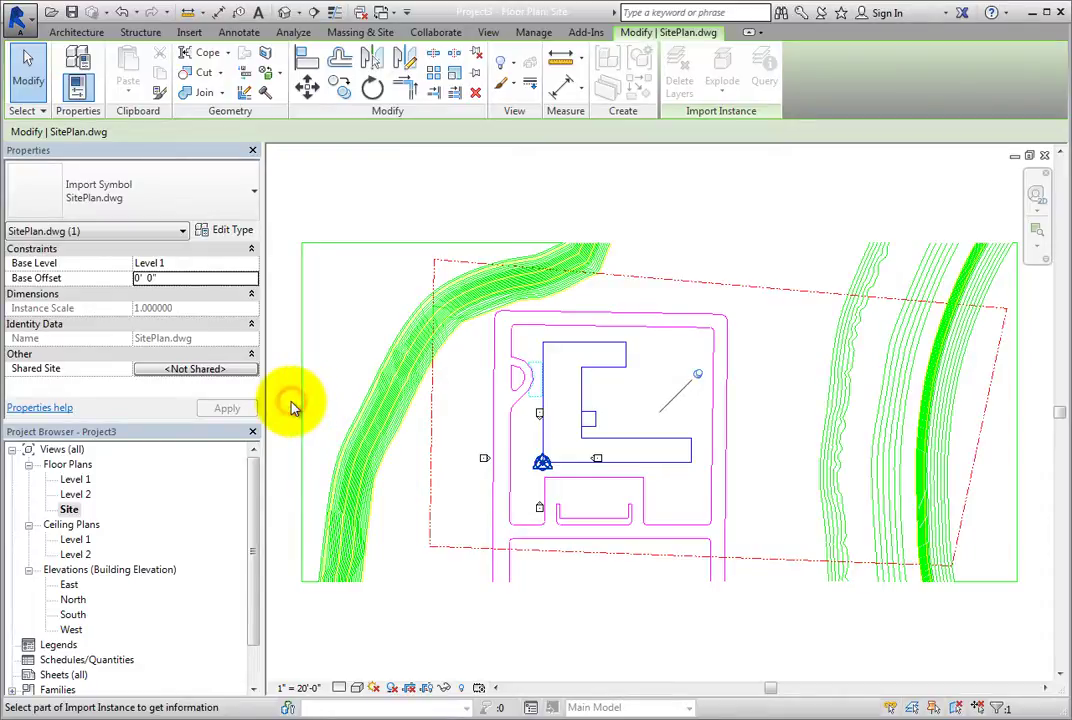
Open the project's link manager at the CAD formats and choose the Relative path type for SitePlan.dwg
{"action": "scroll", "coordinate": [332, 318], "scroll_direction": "down", "scroll_amount": 1}
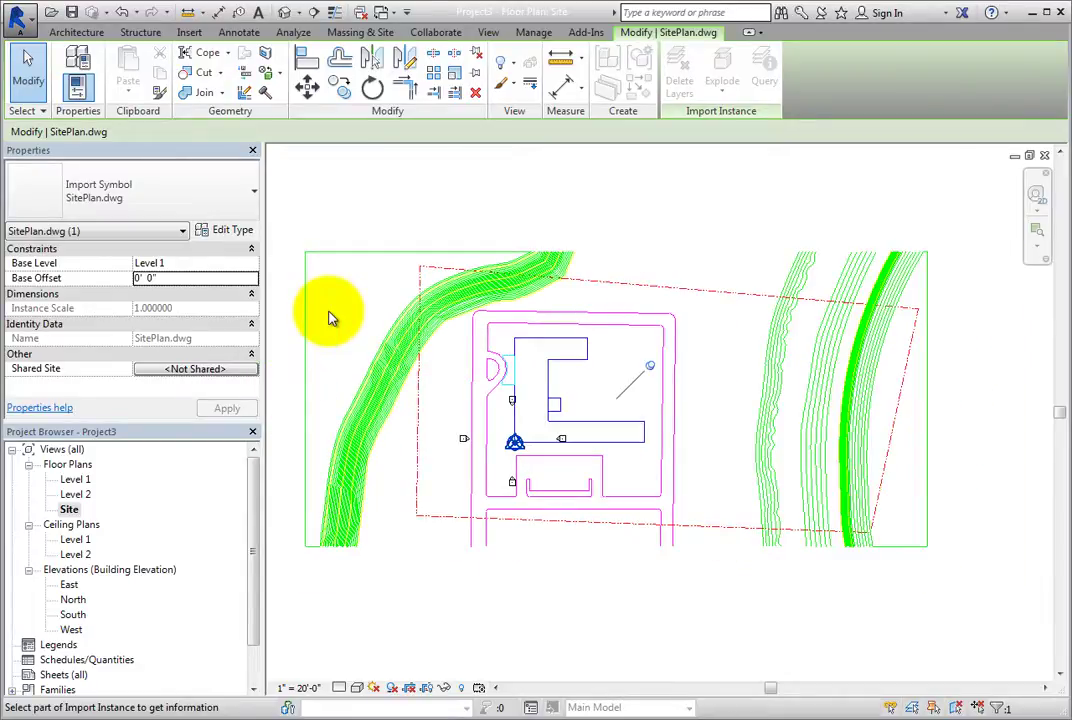
{"action": "middle_click_drag", "start_coordinate": [434, 222], "coordinate": [450, 256]}
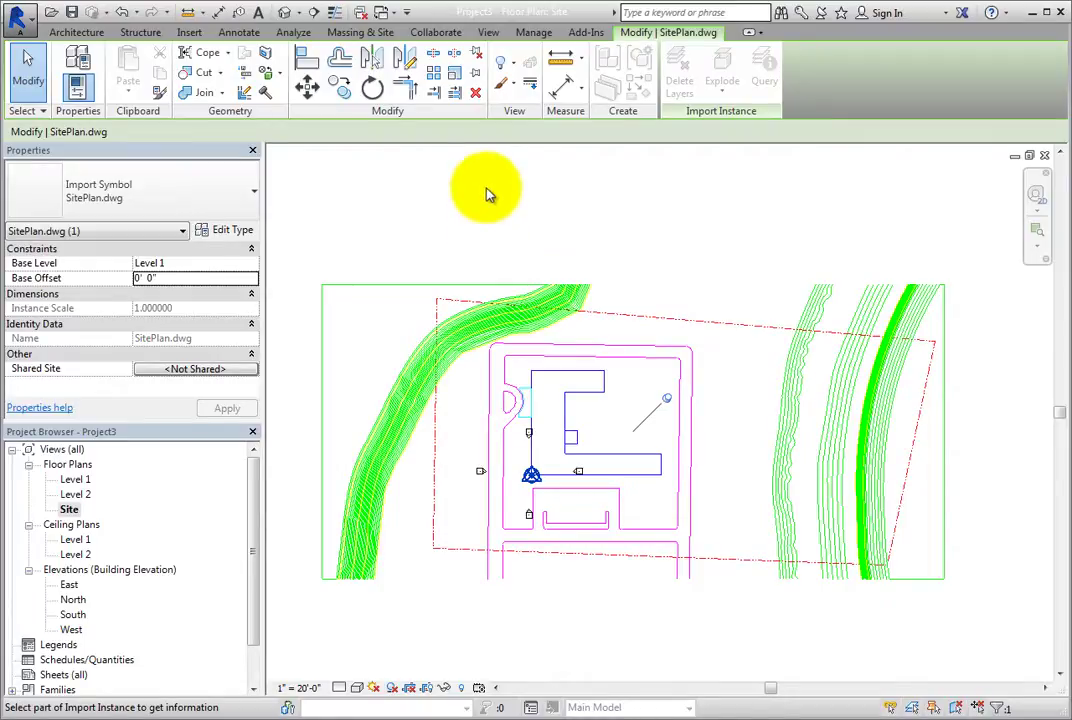
{"action": "left_click", "coordinate": [534, 33]}
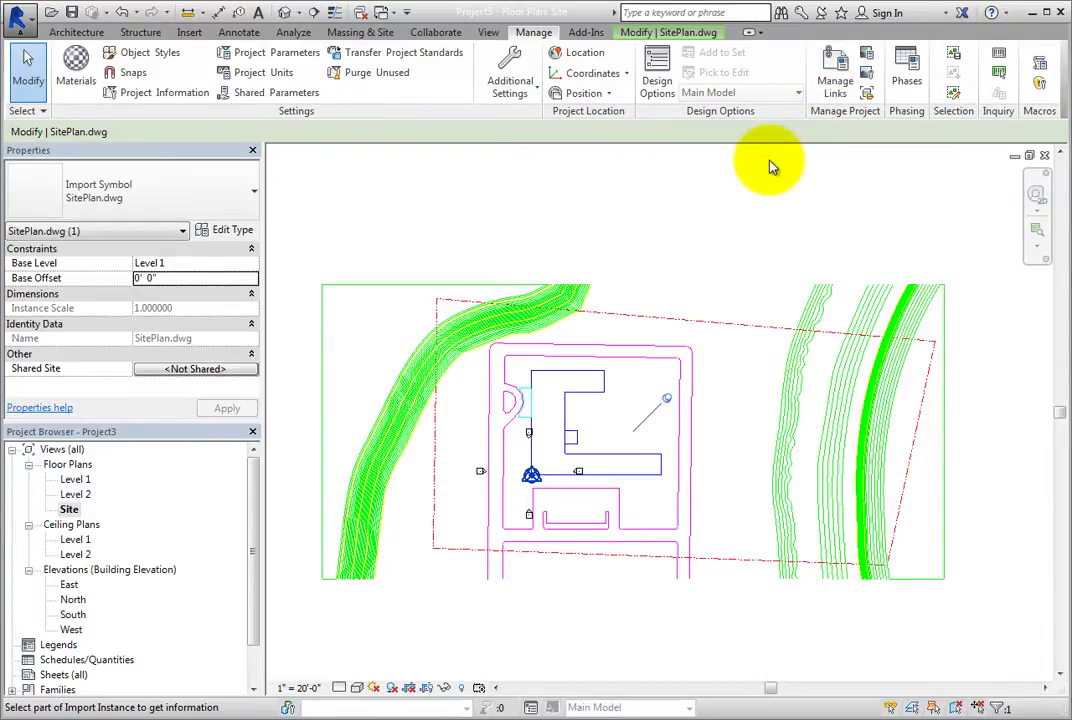
{"action": "left_click", "coordinate": [832, 82]}
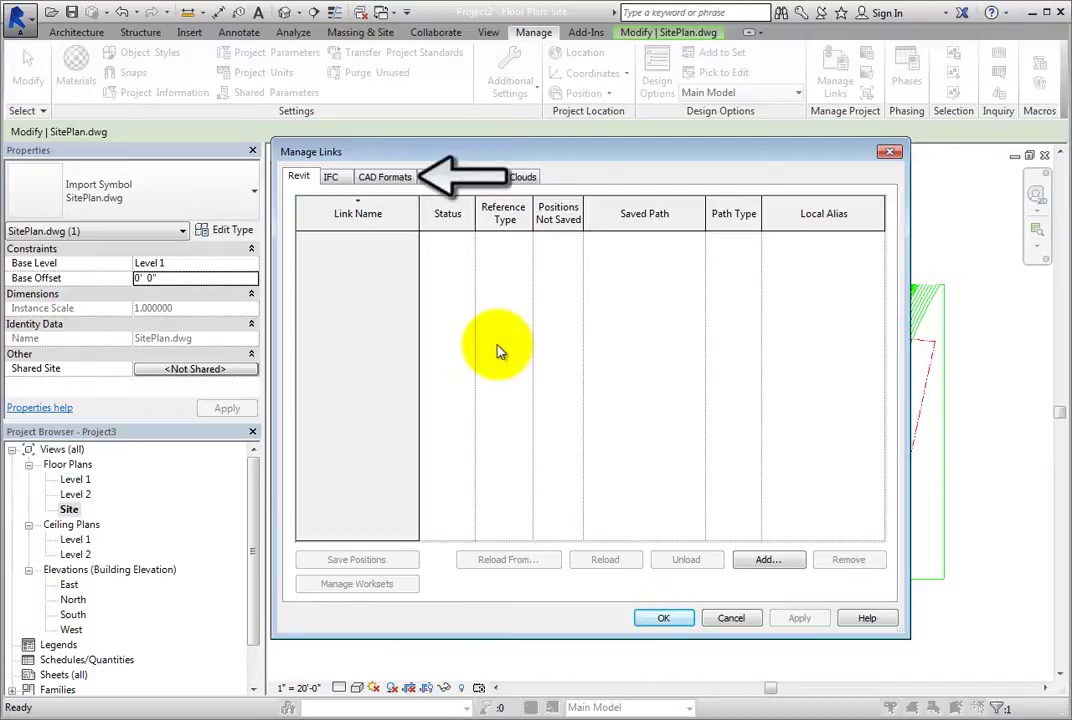
{"action": "left_click", "coordinate": [398, 182]}
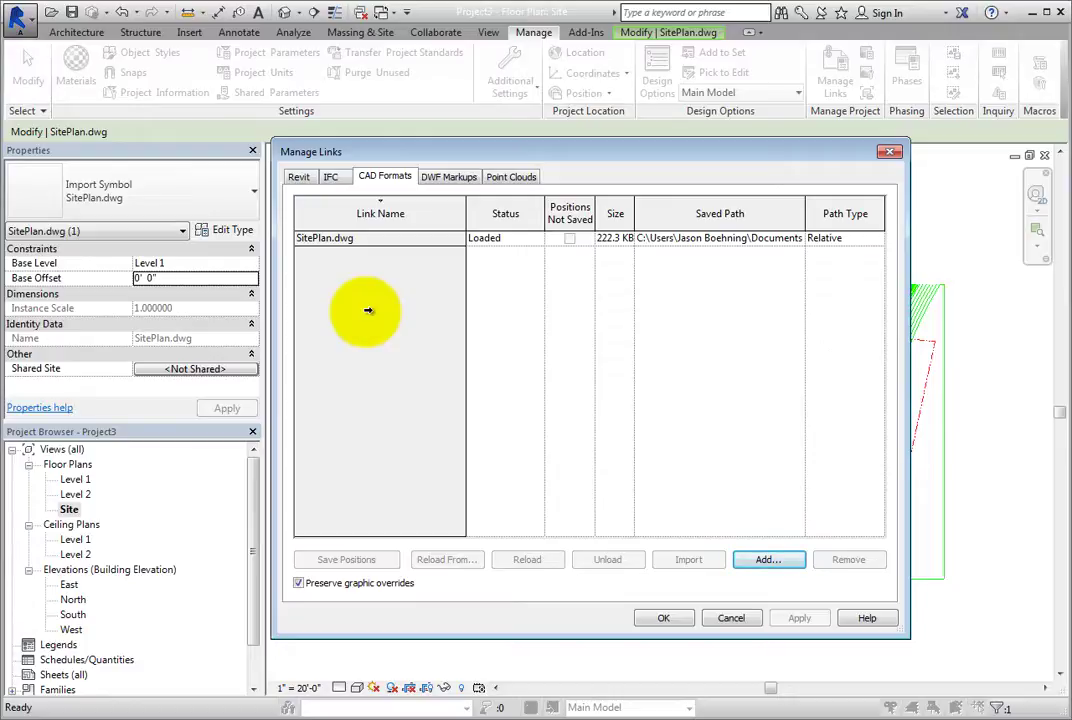
{"action": "left_click", "coordinate": [853, 238]}
{"action": "left_click", "coordinate": [876, 239]}
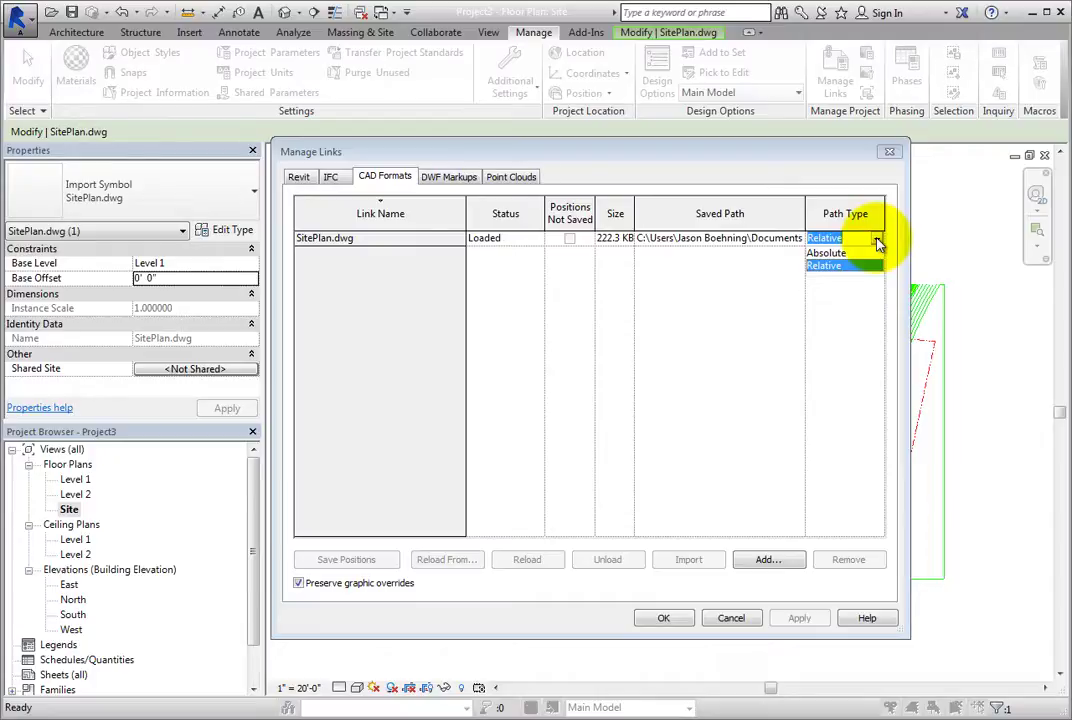
{"action": "left_click", "coordinate": [824, 265]}
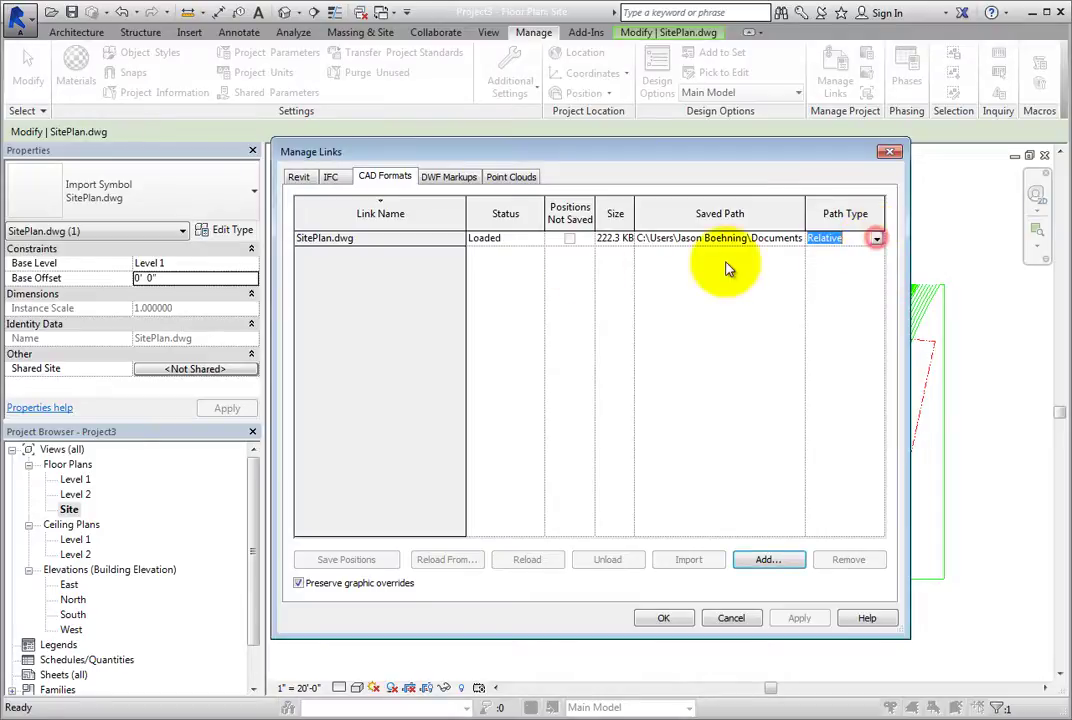
Unload the SitePlan.dwg link from the project and accept the link changes
{"action": "left_click", "coordinate": [443, 243]}
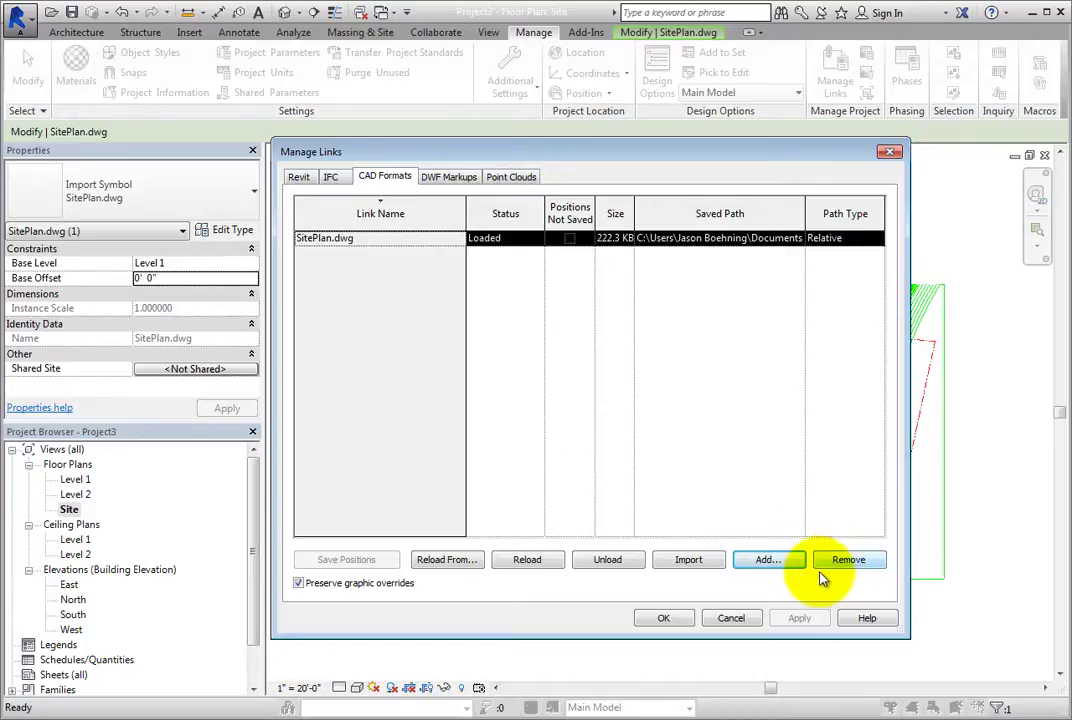
{"action": "left_click", "coordinate": [608, 562]}
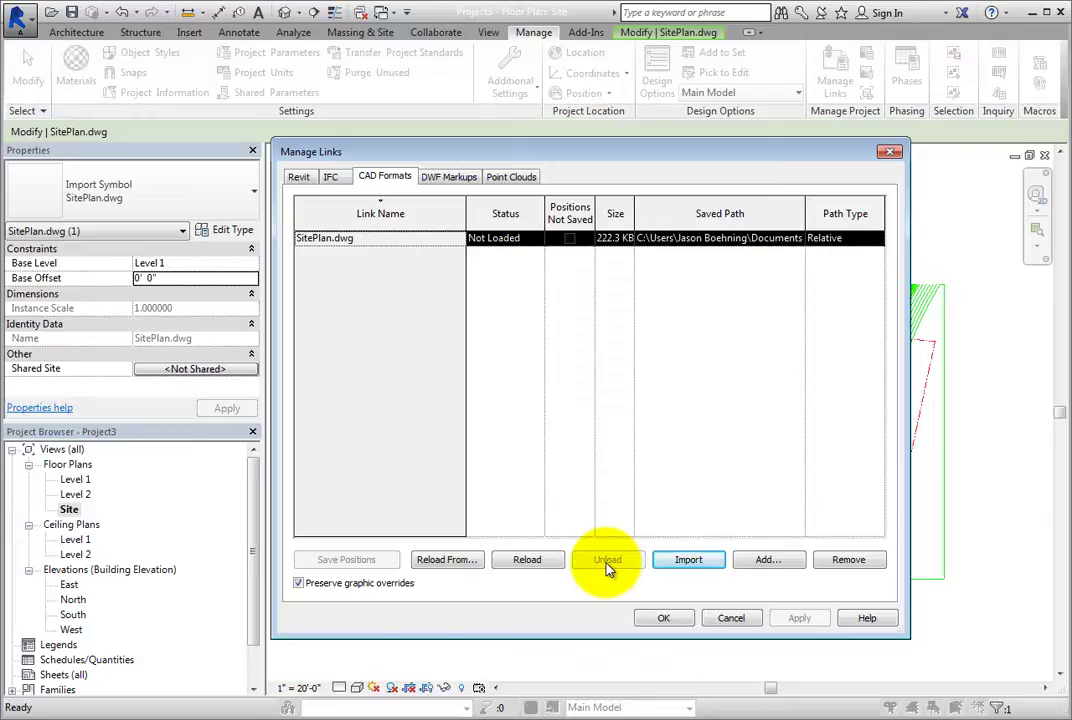
{"action": "left_click", "coordinate": [662, 619]}
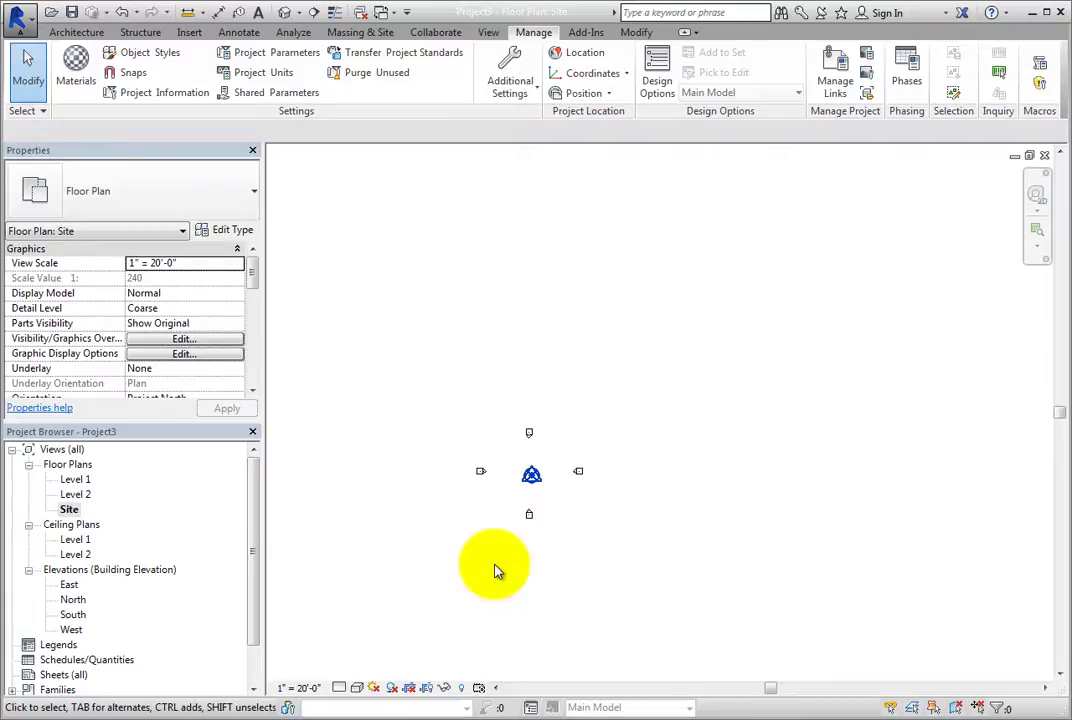
Reload the unloaded SitePlan.dwg link from the CAD formats in the project's link manager
{"action": "scroll", "coordinate": [497, 570], "scroll_direction": "up", "scroll_amount": 2}
{"action": "scroll", "coordinate": [497, 570], "scroll_direction": "up", "scroll_amount": 1}
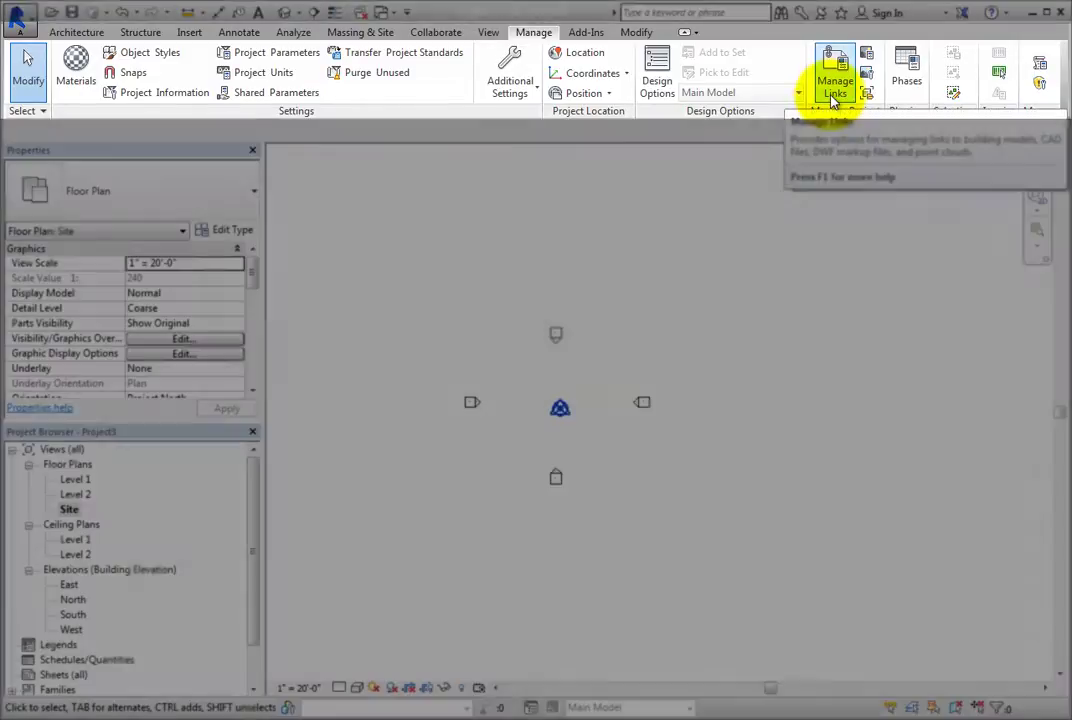
{"action": "left_click", "coordinate": [834, 96]}
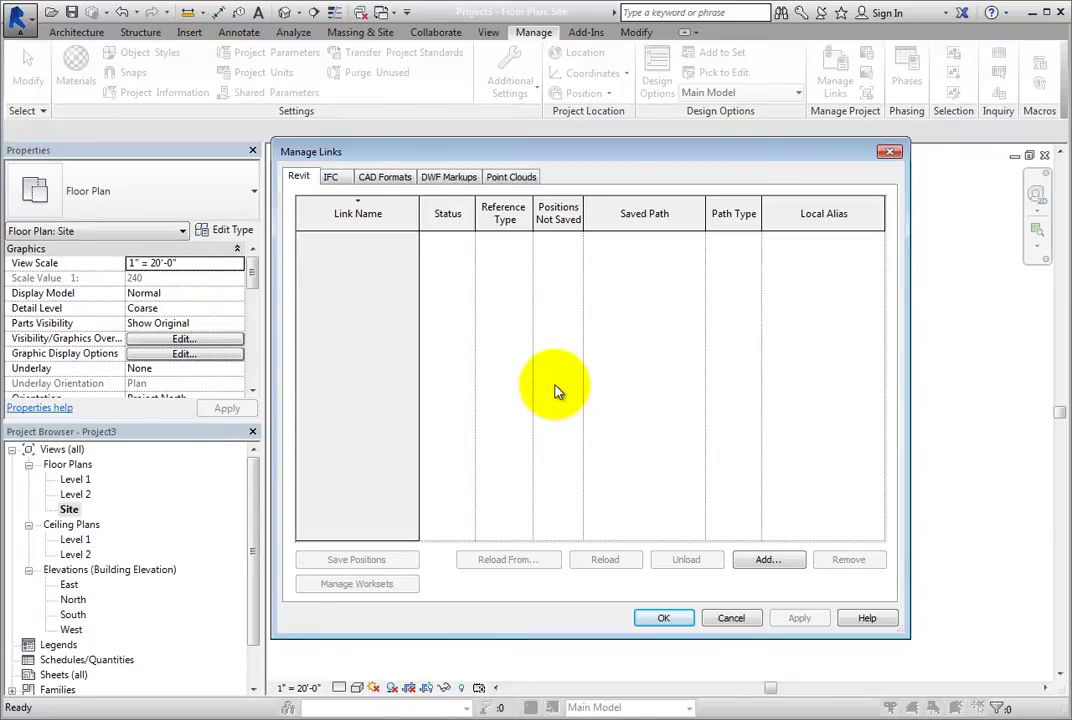
{"action": "left_click", "coordinate": [387, 178]}
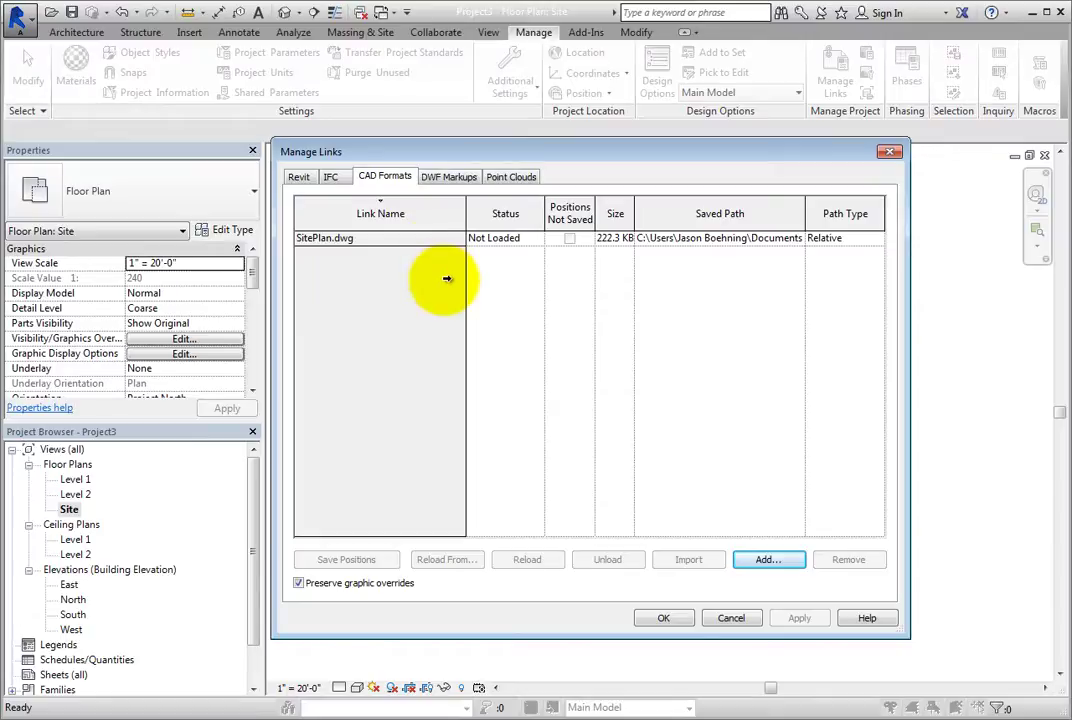
{"action": "left_click", "coordinate": [413, 242]}
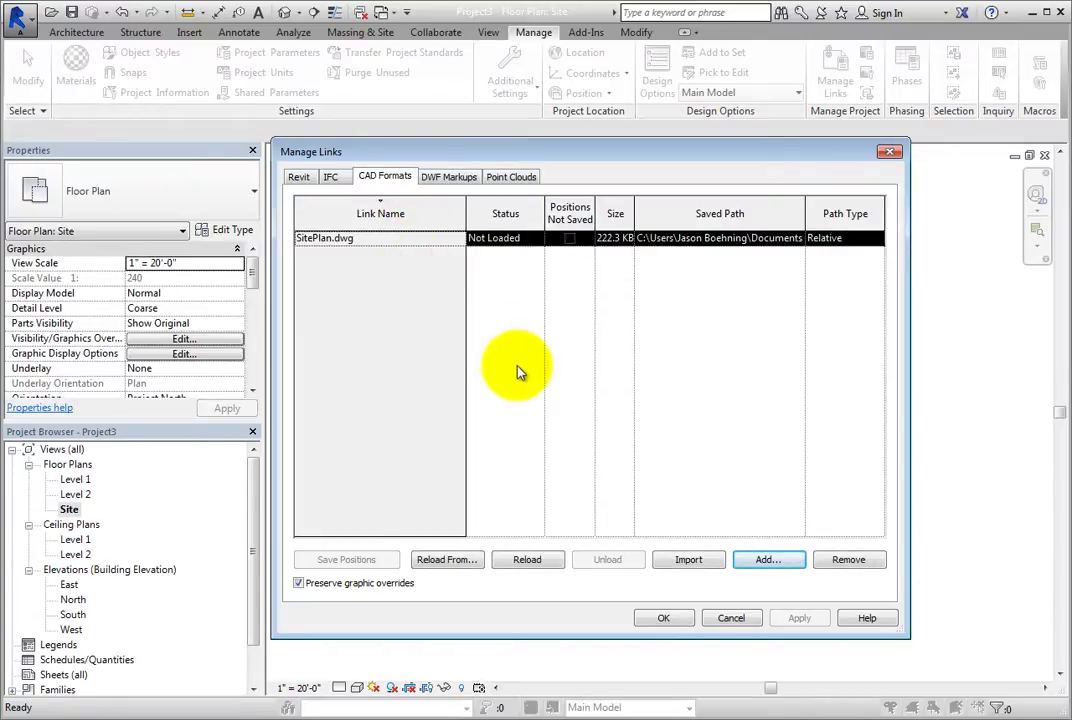
{"action": "left_click", "coordinate": [528, 560]}
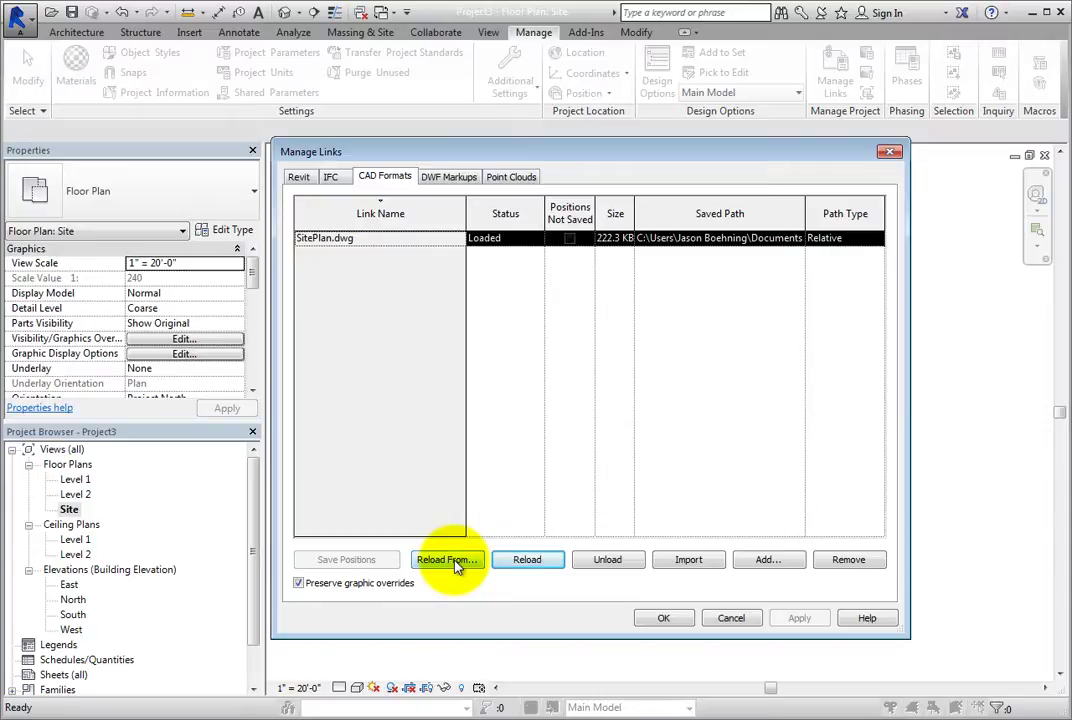
Reload the SitePlan.dwg link from a chosen file, picking SitePlan.dwg in folder 32 as the source
{"action": "left_click", "coordinate": [458, 564]}
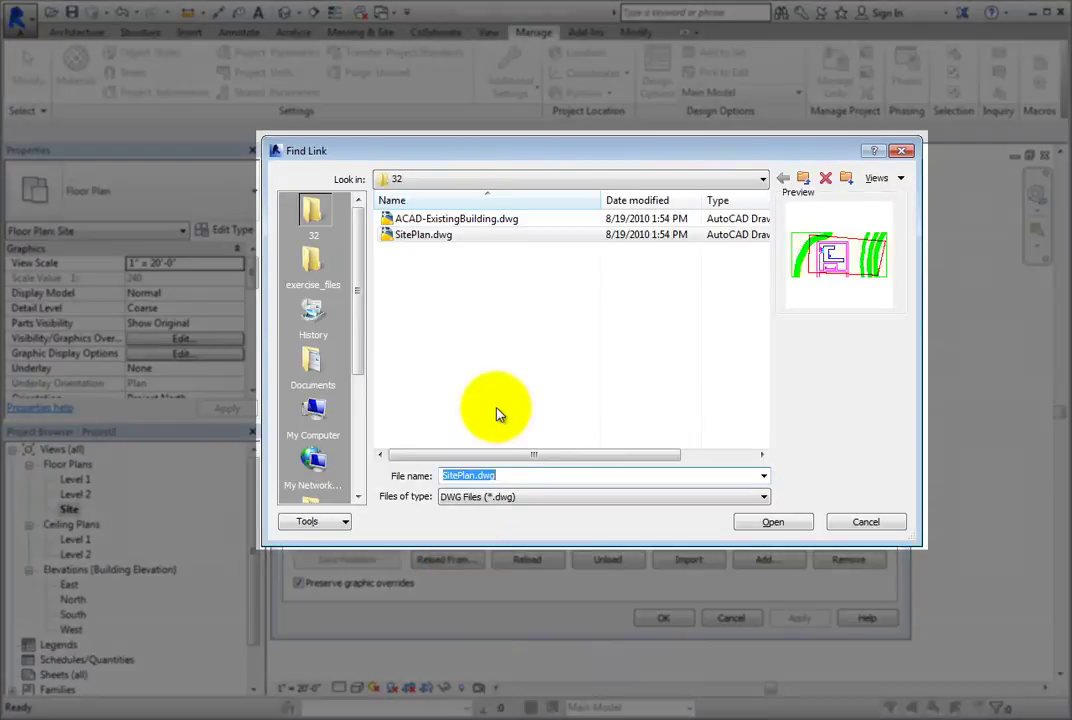
{"action": "left_click", "coordinate": [488, 235]}
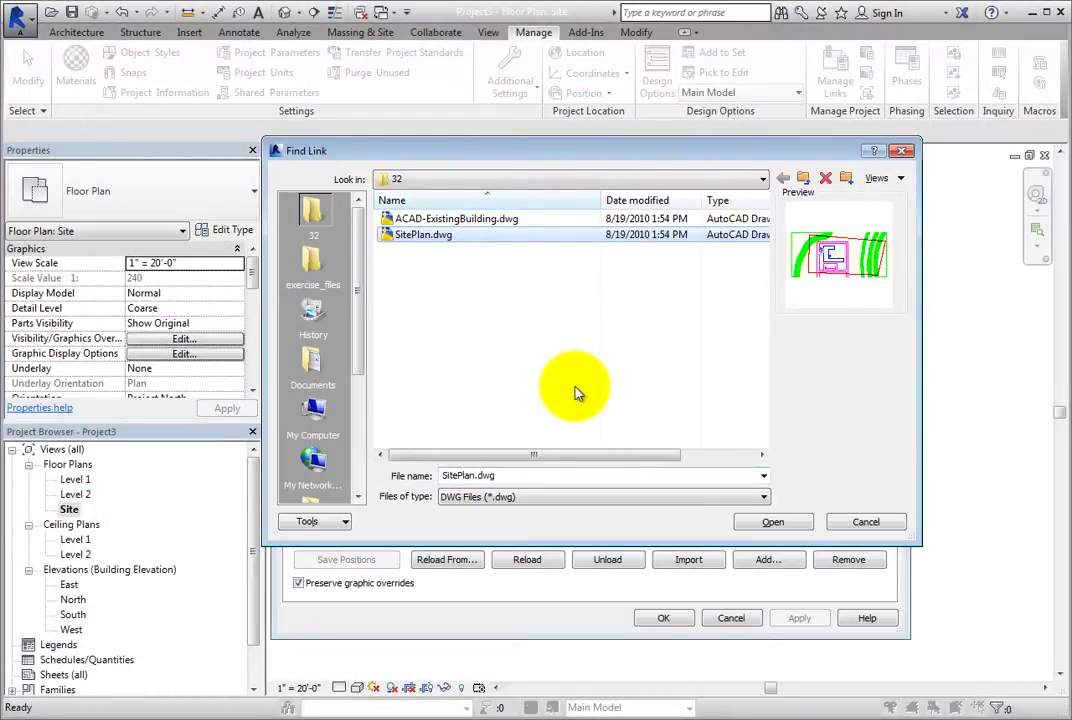
{"action": "left_click", "coordinate": [791, 523]}
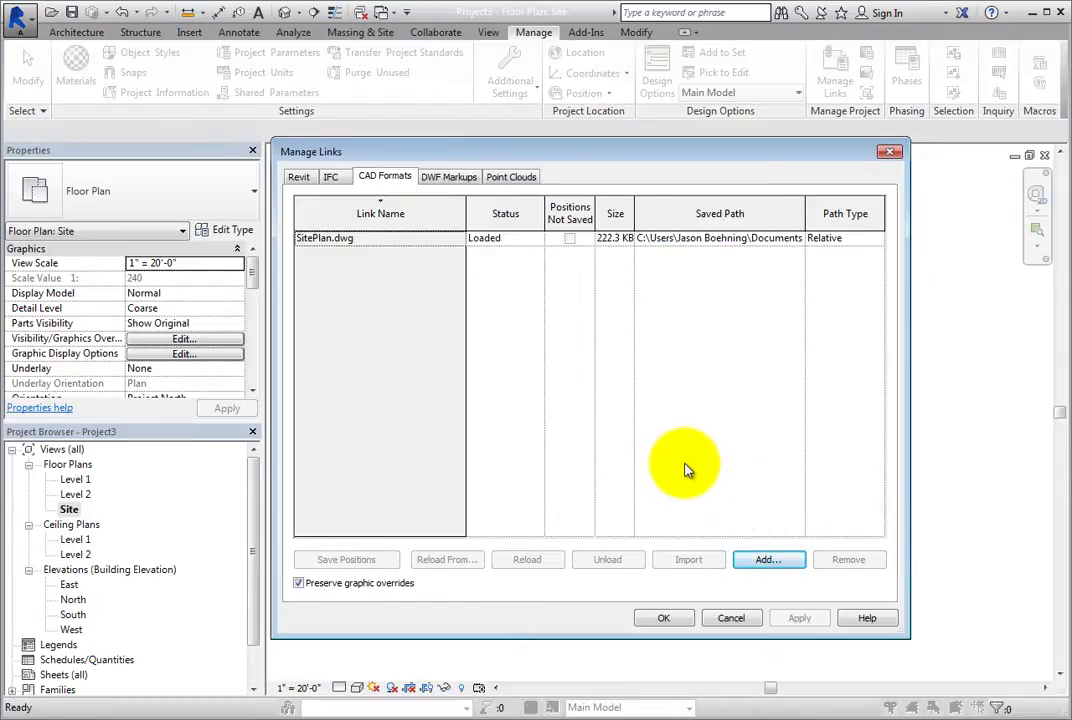
Examine the options for adding another CAD link without linking a file, plus the Preserve graphic overrides setting
{"action": "left_click", "coordinate": [410, 243]}
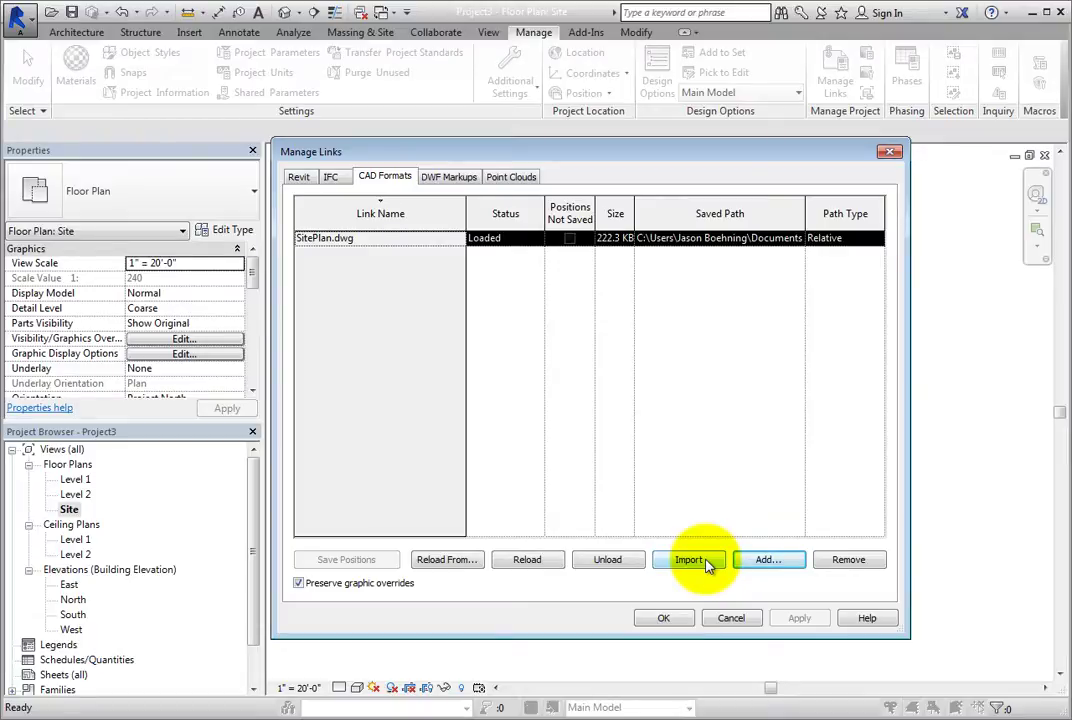
{"action": "left_click", "coordinate": [786, 564]}
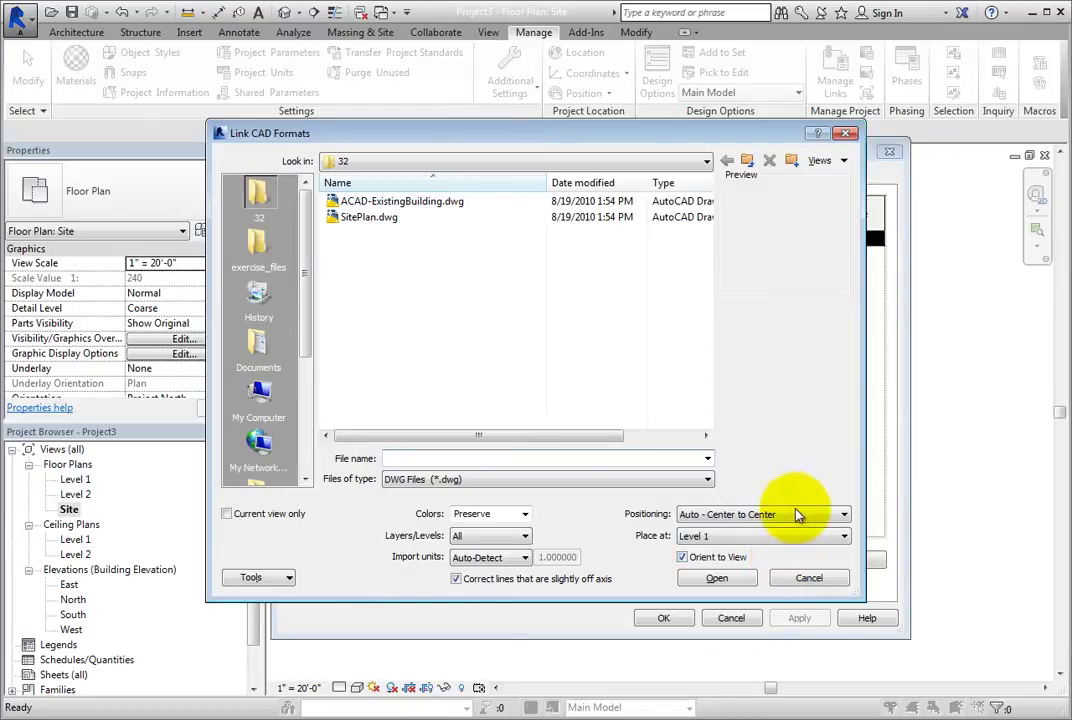
{"action": "left_click", "coordinate": [808, 578]}
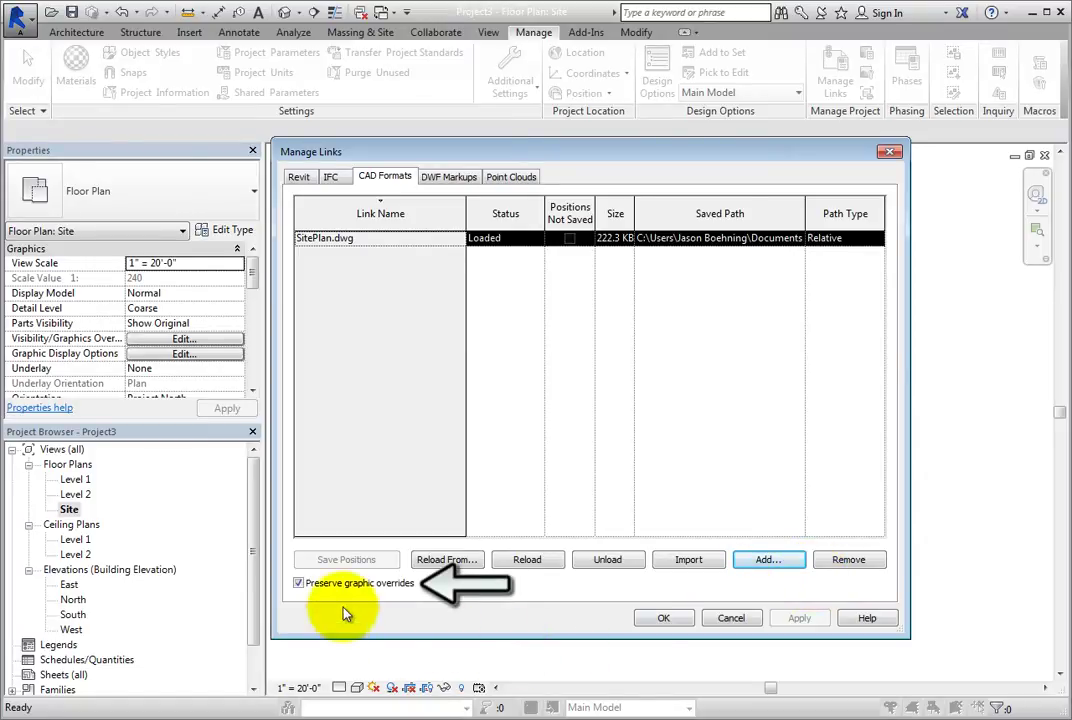
{"action": "left_click", "coordinate": [298, 583]}
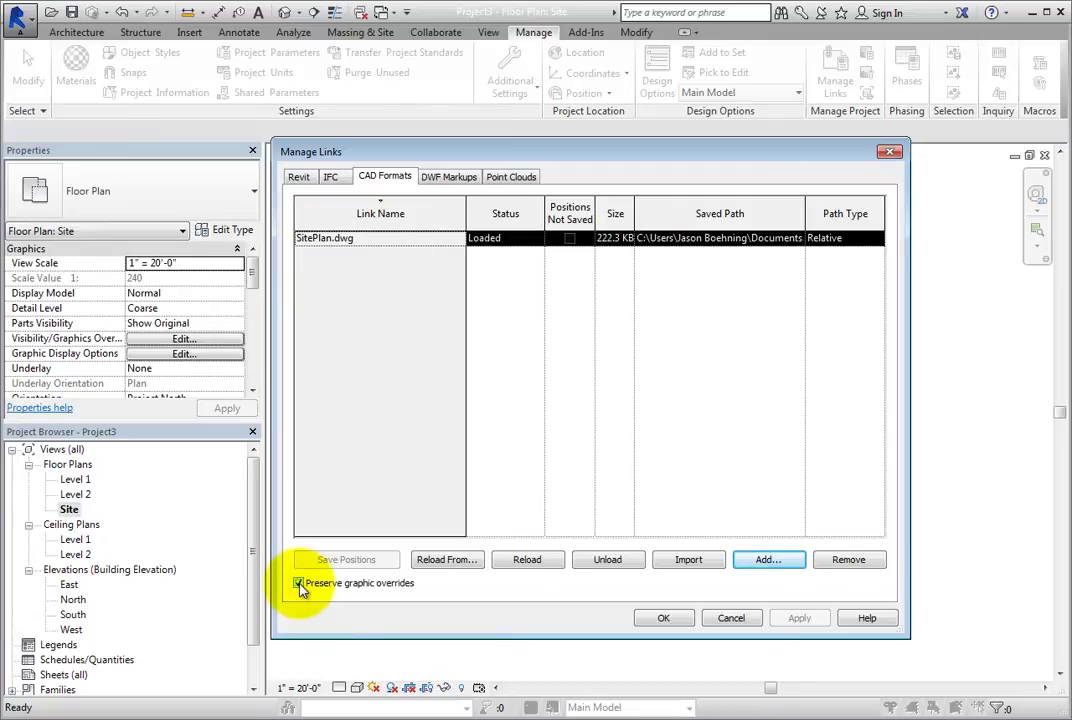